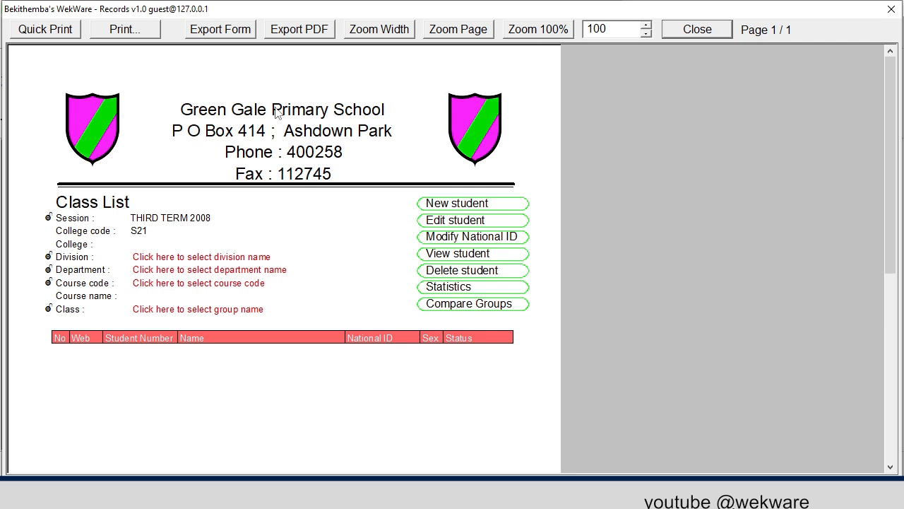
- Zoom the class list report to fill the window width
{"action": "left_click", "coordinate": [397, 30]}
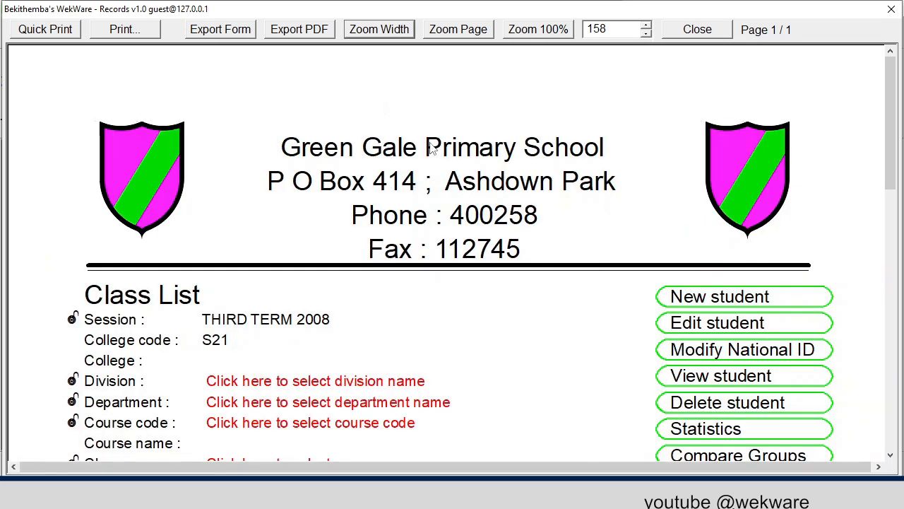
{"action": "scroll", "coordinate": [438, 170], "scroll_direction": "down", "scroll_amount": 4}
{"action": "scroll", "coordinate": [439, 212], "scroll_direction": "down", "scroll_amount": 1}
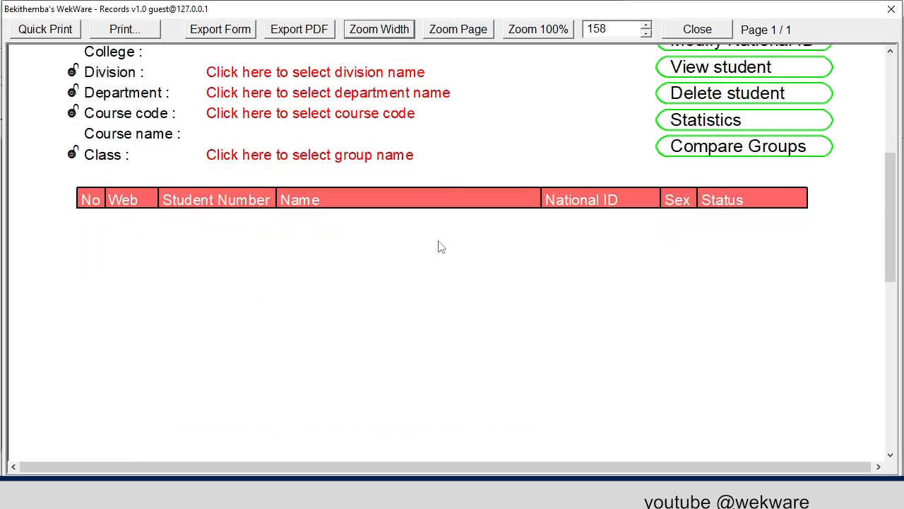
{"action": "scroll", "coordinate": [439, 245], "scroll_direction": "up", "scroll_amount": 2}
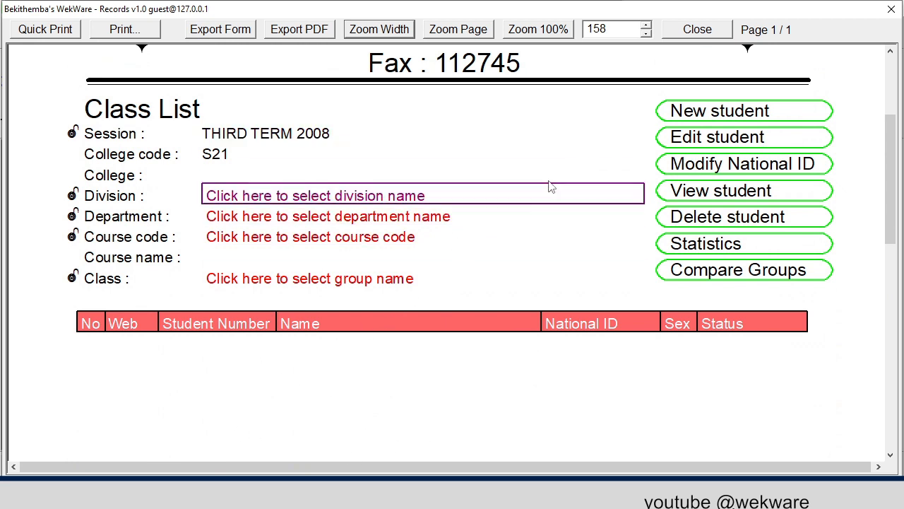
{"action": "scroll", "coordinate": [551, 186], "scroll_direction": "up", "scroll_amount": 1}
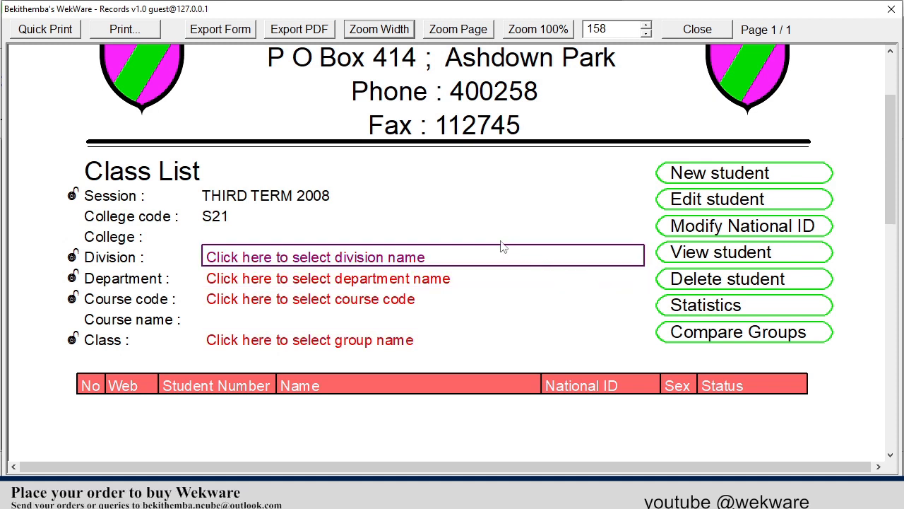
- Filter the class list to INFANT SCHOOL, INFANT CLASSES, GRADE ZERO (0/08/INF/0), class ZERO GREEN
{"action": "left_click", "coordinate": [359, 258]}
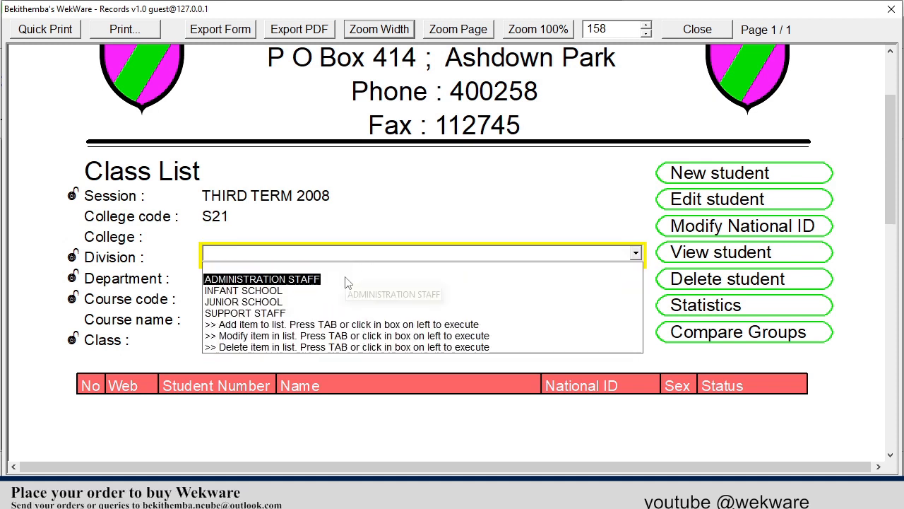
{"action": "left_click", "coordinate": [326, 289]}
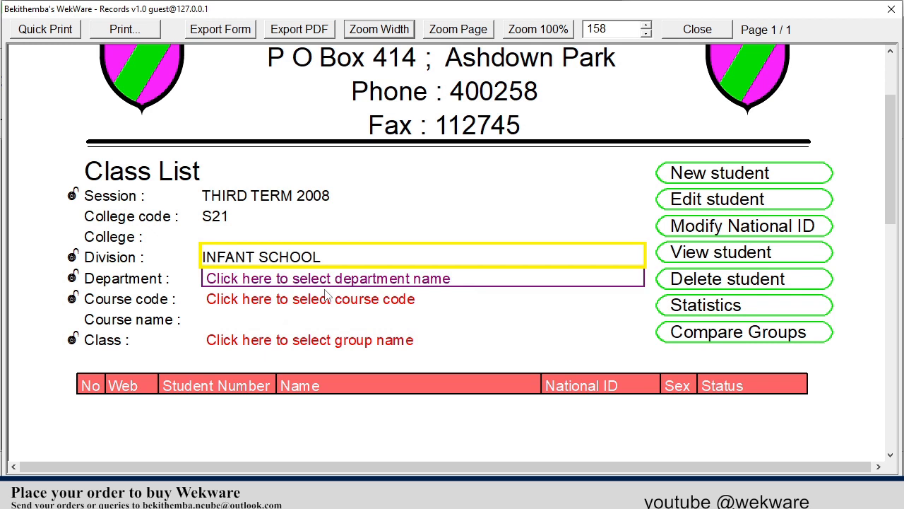
{"action": "left_click", "coordinate": [326, 283]}
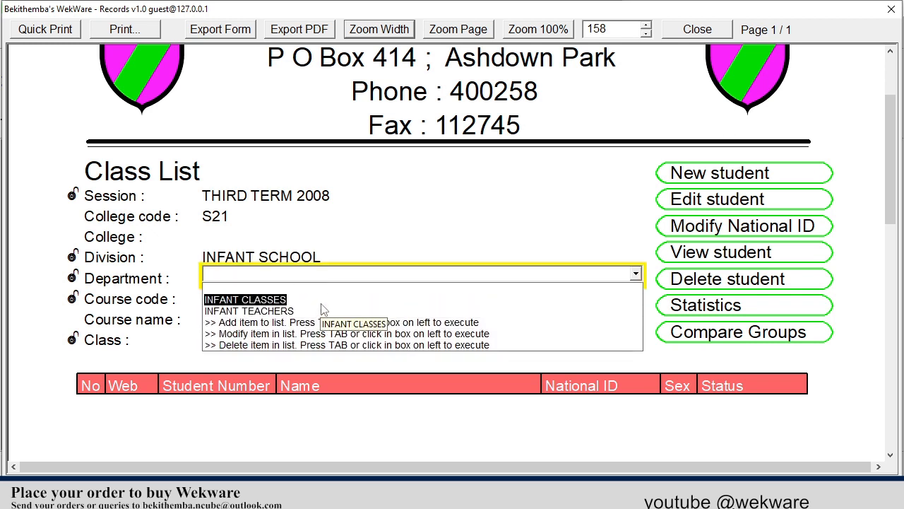
{"action": "left_click", "coordinate": [323, 301]}
{"action": "left_click", "coordinate": [323, 303]}
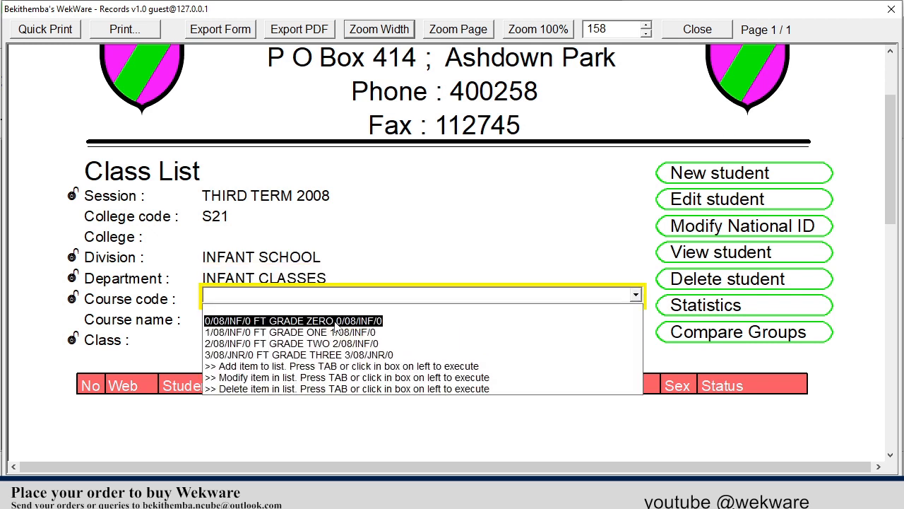
{"action": "left_click", "coordinate": [333, 323]}
{"action": "left_click", "coordinate": [318, 337]}
{"action": "left_click", "coordinate": [313, 372]}
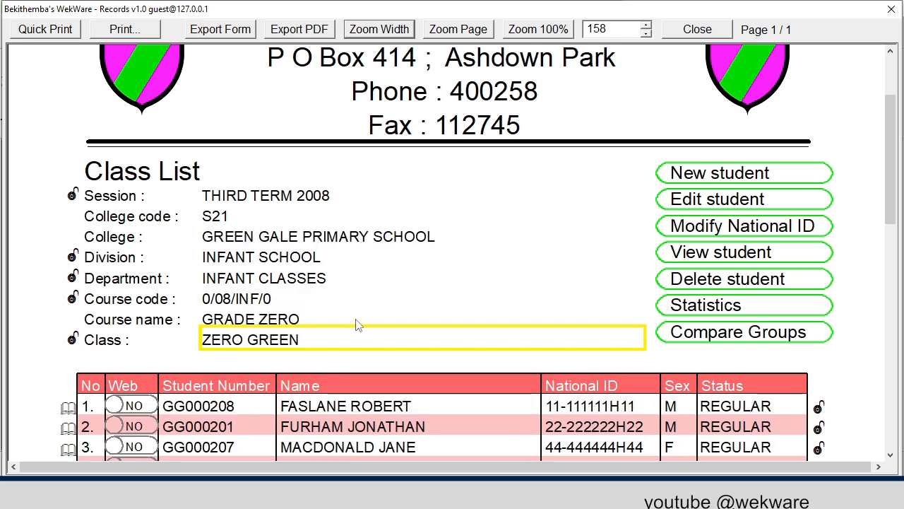
{"action": "scroll", "coordinate": [359, 323], "scroll_direction": "down", "scroll_amount": 3}
{"action": "scroll", "coordinate": [359, 323], "scroll_direction": "down", "scroll_amount": 2}
{"action": "scroll", "coordinate": [360, 319], "scroll_direction": "up", "scroll_amount": 8}
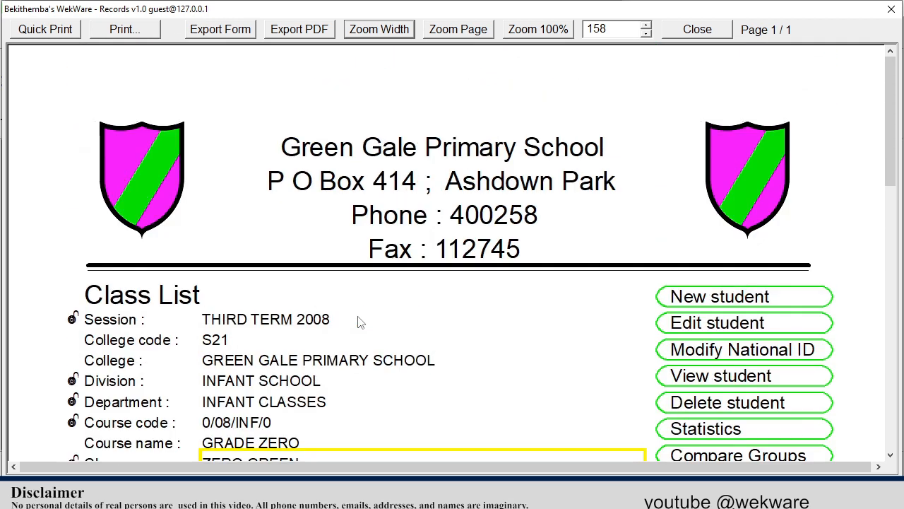
- Start a new student admission record and zoom the form to window width
{"action": "left_click", "coordinate": [717, 300]}
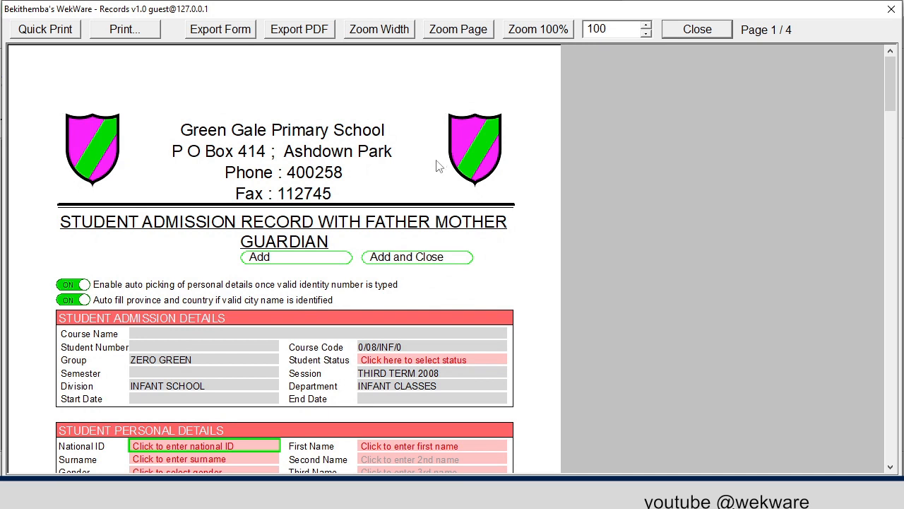
{"action": "left_click", "coordinate": [379, 29]}
{"action": "scroll", "coordinate": [516, 159], "scroll_direction": "down", "scroll_amount": 3}
{"action": "scroll", "coordinate": [535, 148], "scroll_direction": "down", "scroll_amount": 3}
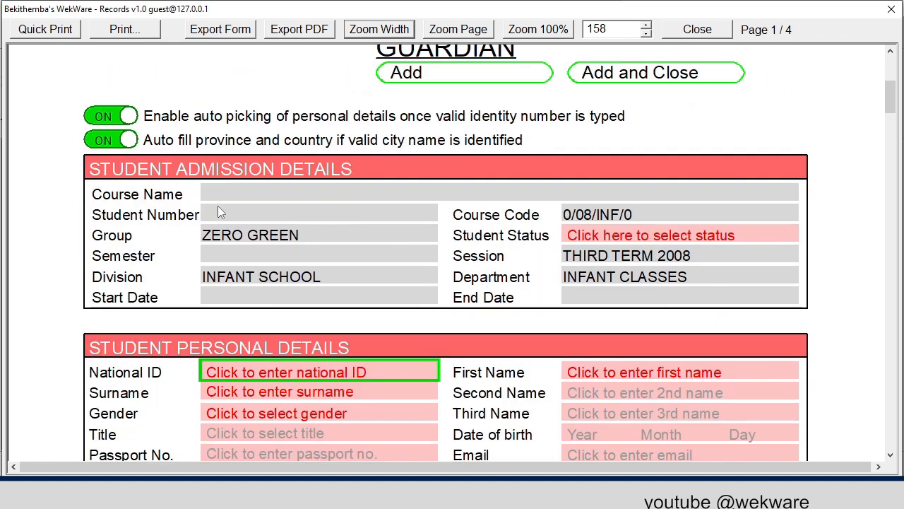
{"action": "left_click", "coordinate": [237, 218]}
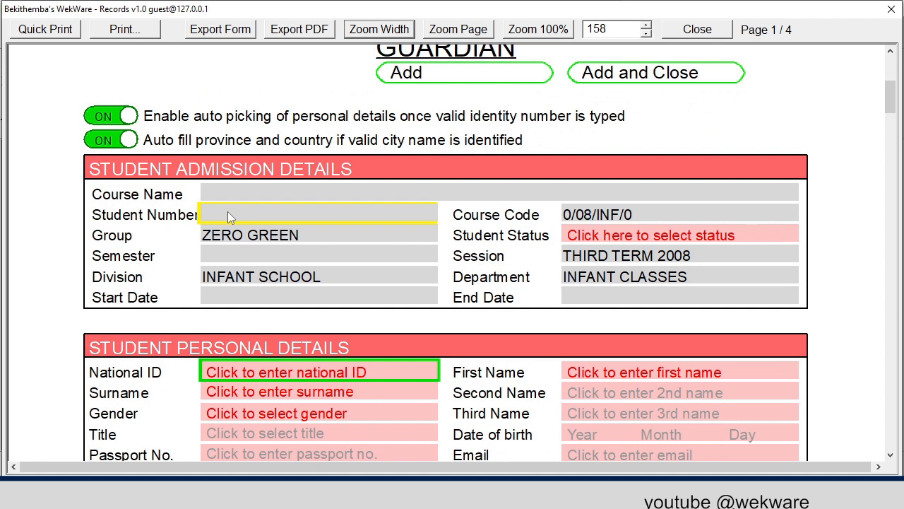
- Set the Student Status to REGISTERED
{"action": "left_click", "coordinate": [733, 237]}
{"action": "left_click", "coordinate": [654, 284]}
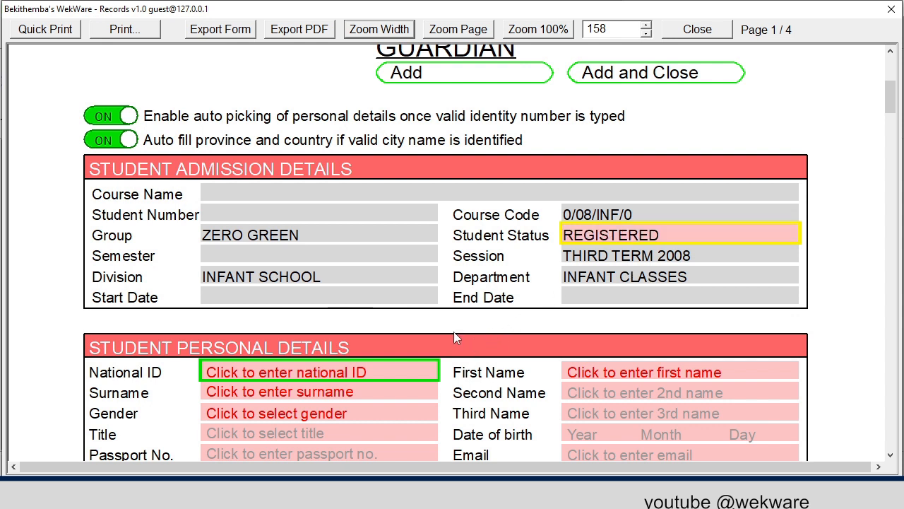
{"action": "scroll", "coordinate": [455, 332], "scroll_direction": "down", "scroll_amount": 3}
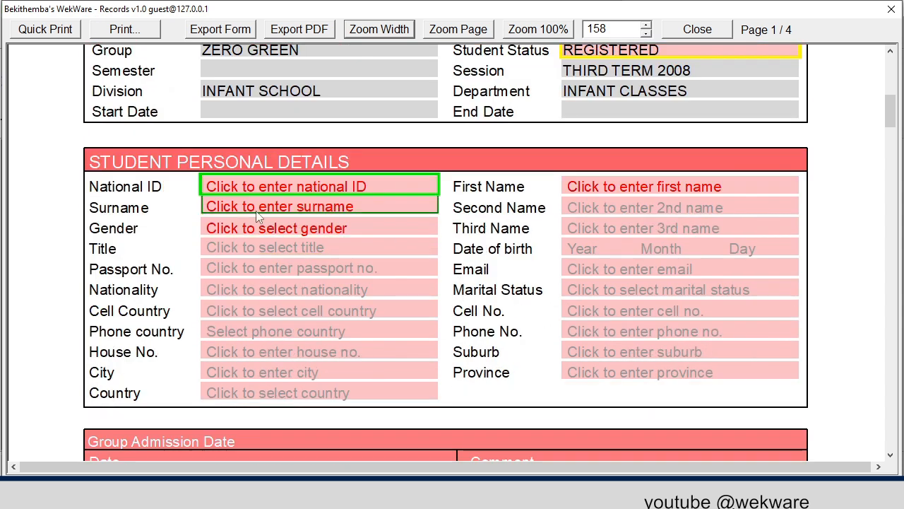
- Enter the student's national ID, first name and surname
{"action": "left_click", "coordinate": [252, 186]}
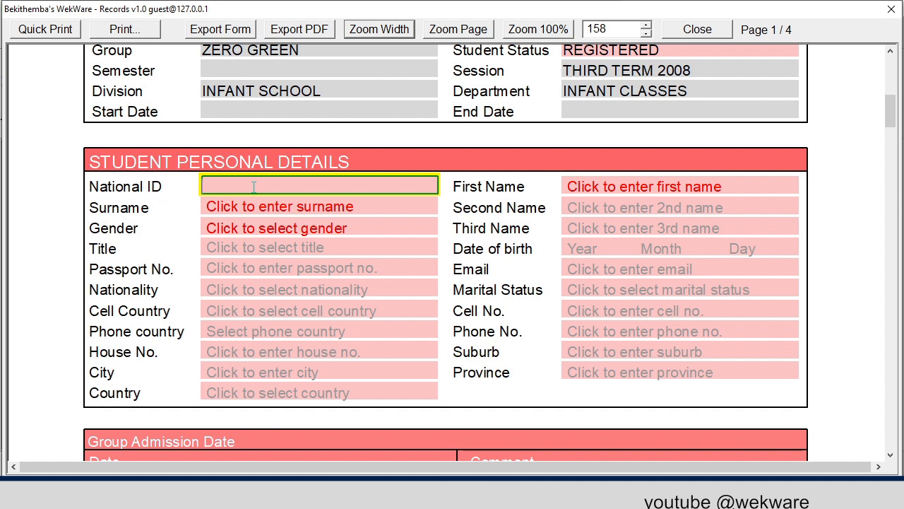
{"action": "type", "text": "99-999999"}
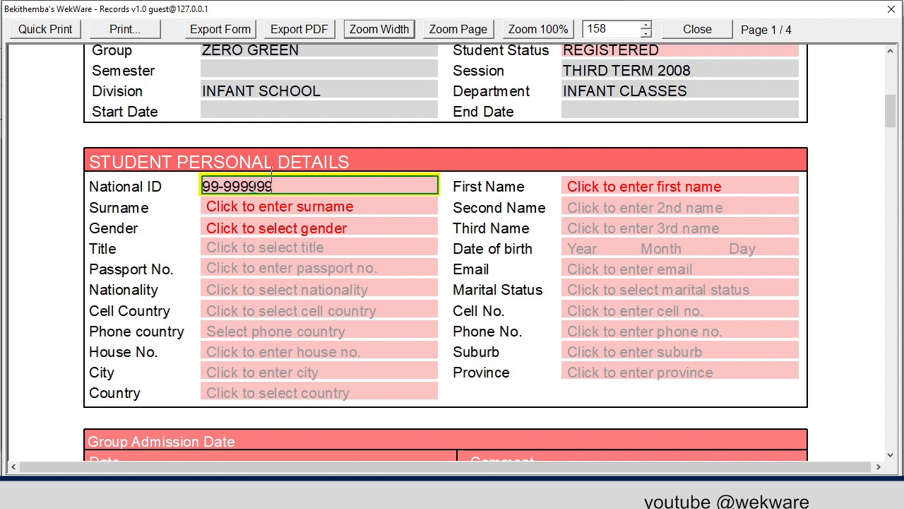
{"action": "type", "text": "H99"}
{"action": "left_click", "coordinate": [608, 180]}
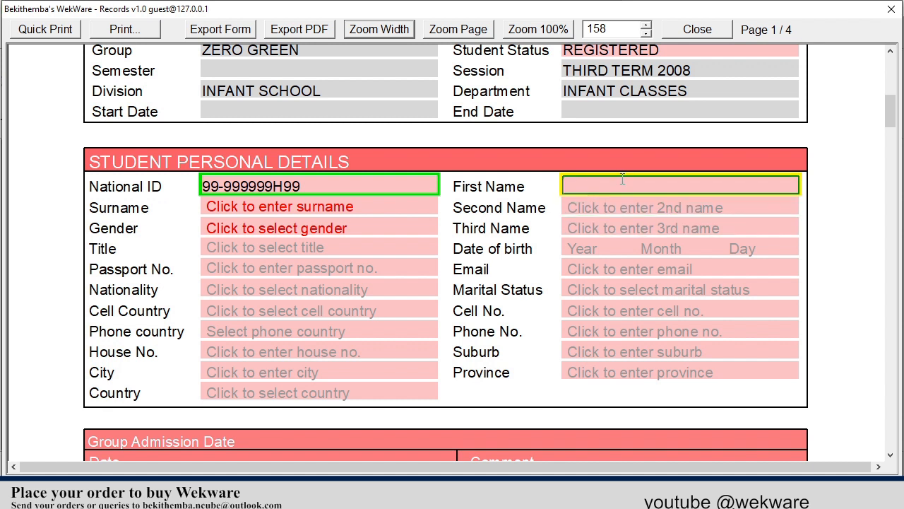
{"action": "key", "text": "Tab"}
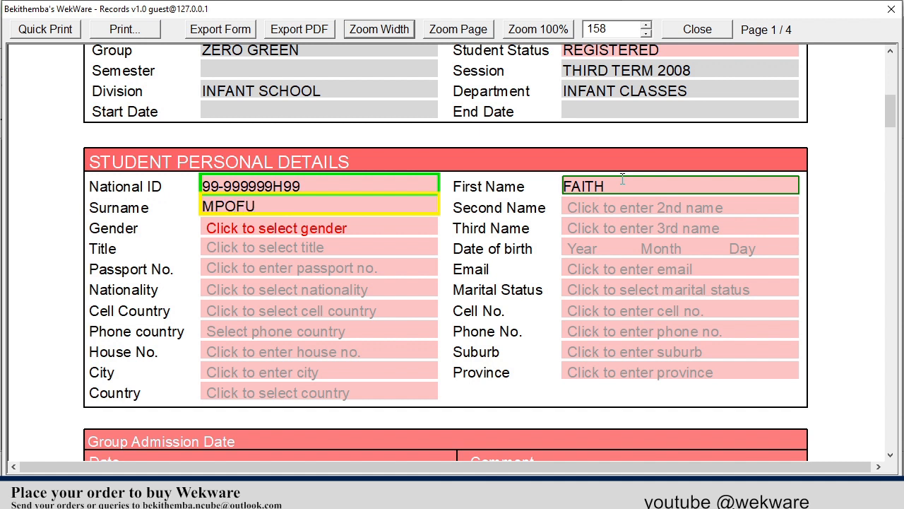
{"action": "key", "text": "Tab"}
{"action": "key", "text": "Tab"}
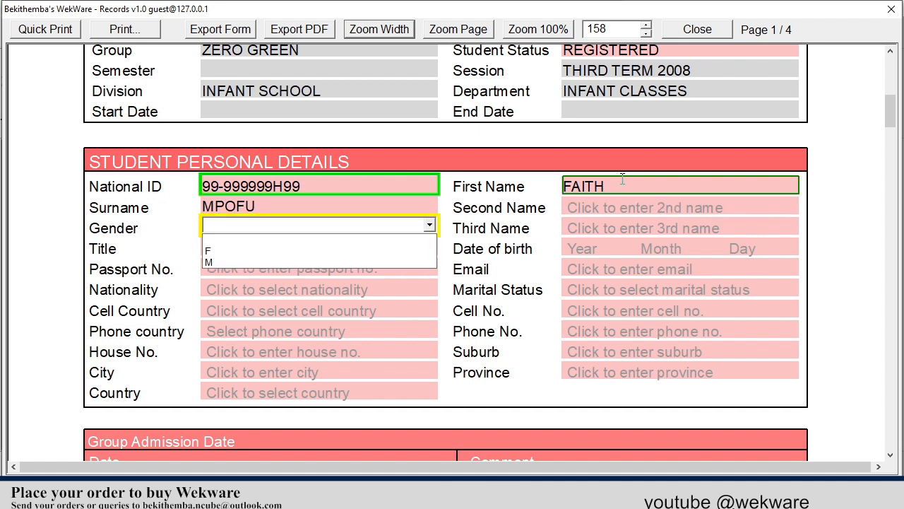
- Set the student's gender to F and title to MISS
{"action": "left_click", "coordinate": [305, 251]}
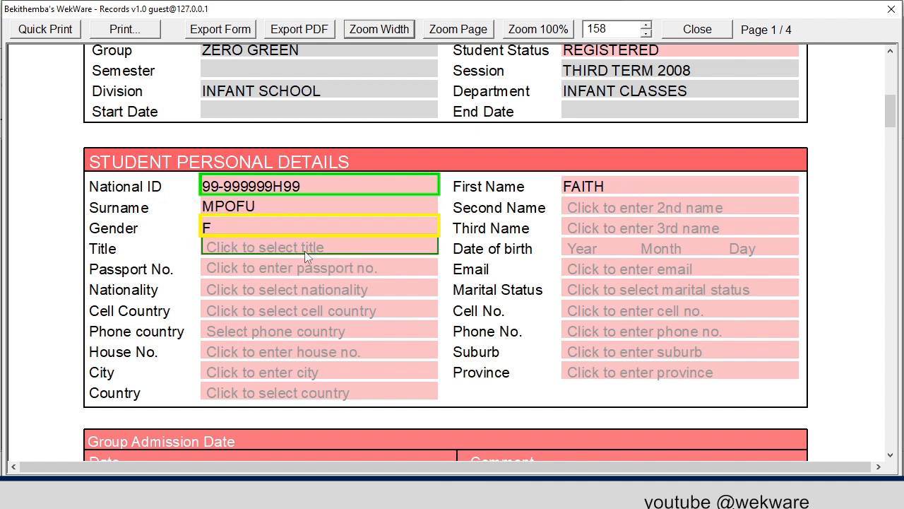
{"action": "left_click", "coordinate": [347, 246]}
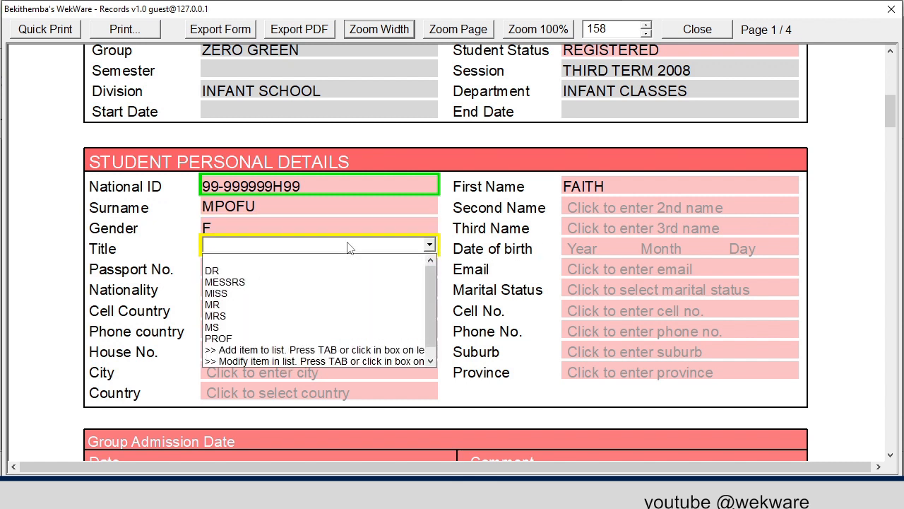
{"action": "left_click", "coordinate": [312, 291]}
{"action": "left_click", "coordinate": [583, 248]}
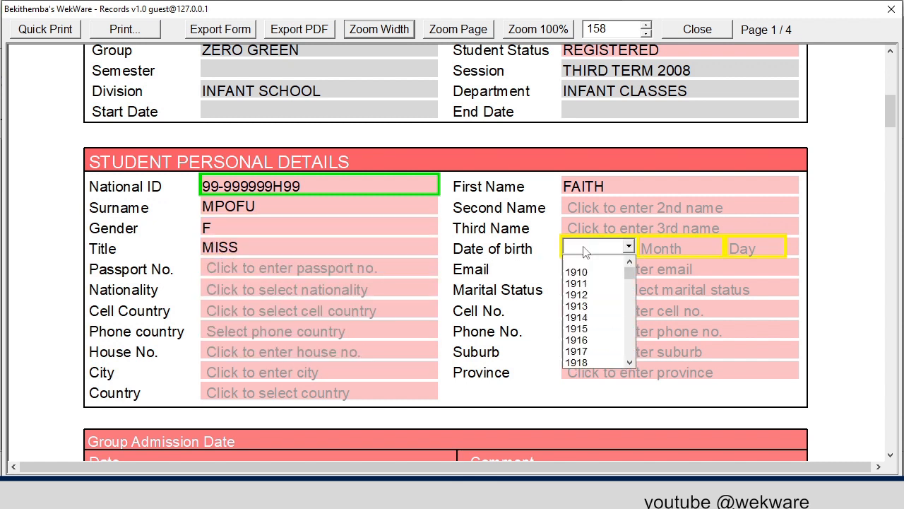
{"action": "type", "text": "2012"}
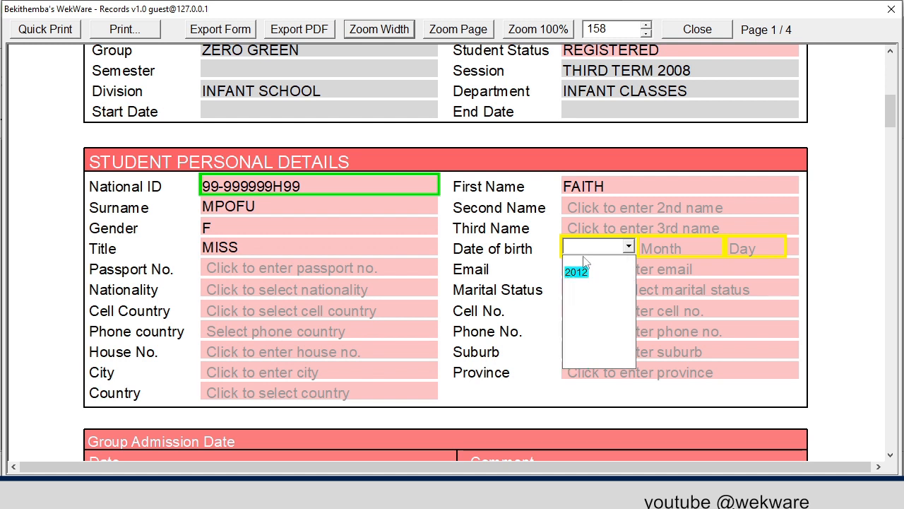
{"action": "left_click", "coordinate": [581, 271]}
{"action": "left_click", "coordinate": [649, 250]}
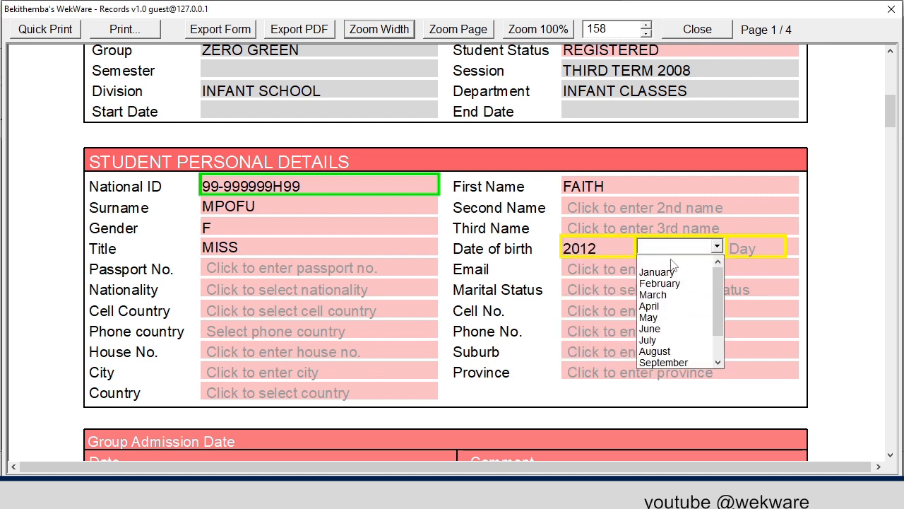
{"action": "left_click", "coordinate": [661, 320]}
{"action": "left_click", "coordinate": [764, 248]}
{"action": "scroll", "coordinate": [740, 323], "scroll_direction": "down", "scroll_amount": 5}
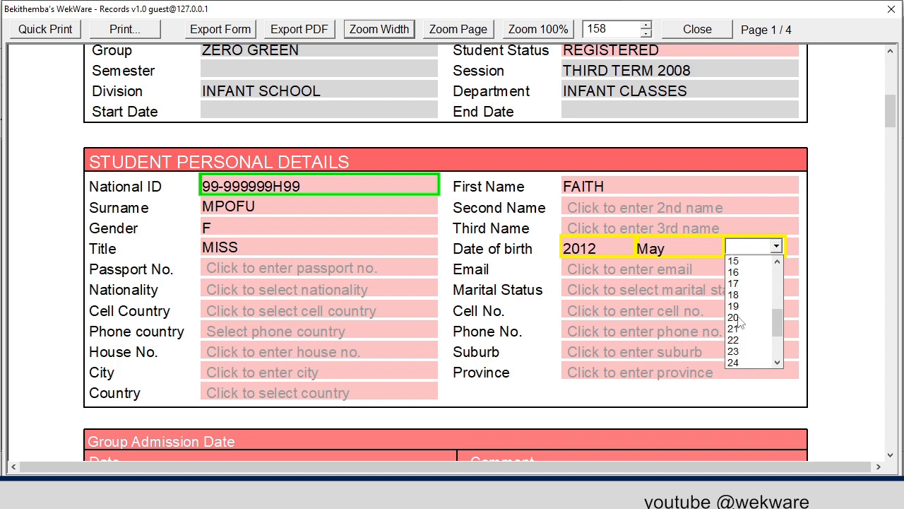
{"action": "scroll", "coordinate": [740, 286], "scroll_direction": "up", "scroll_amount": 1}
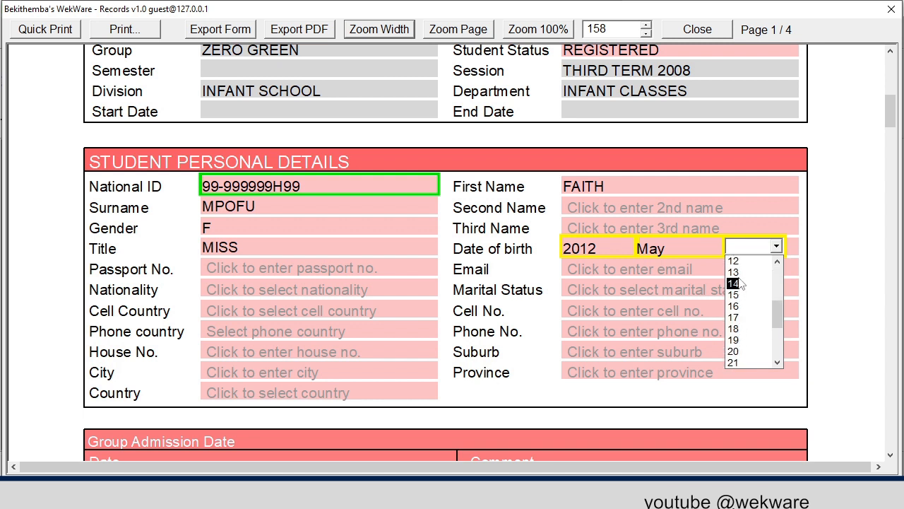
{"action": "left_click", "coordinate": [737, 283]}
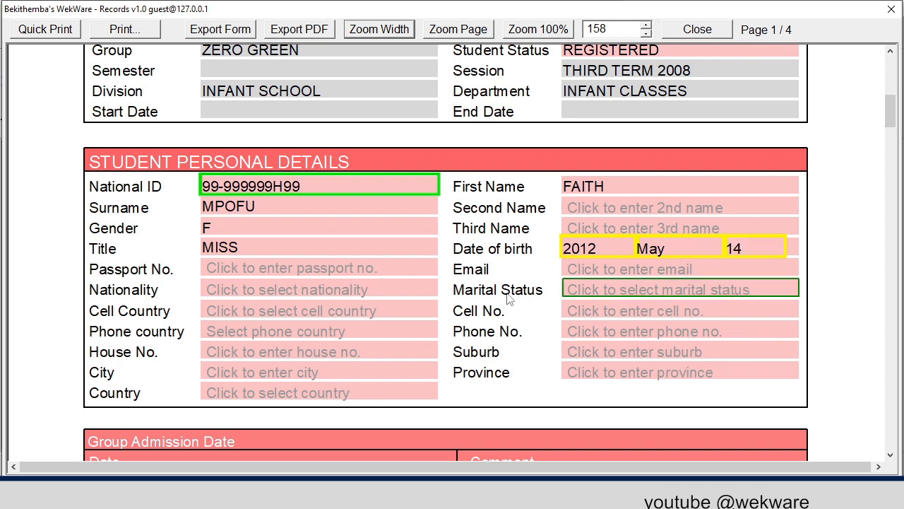
- Set the student's nationality to Zimbabwe
{"action": "left_click", "coordinate": [346, 290]}
{"action": "type", "text": "zim"}
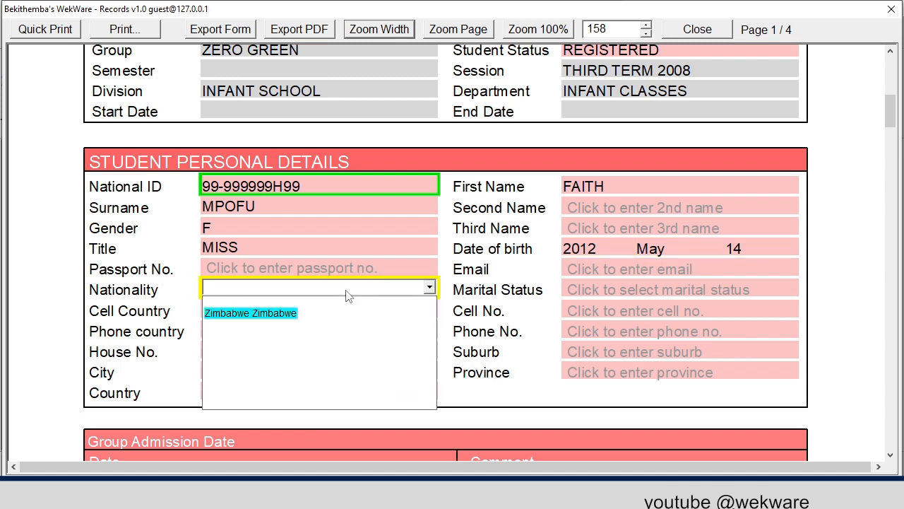
{"action": "left_click", "coordinate": [257, 312]}
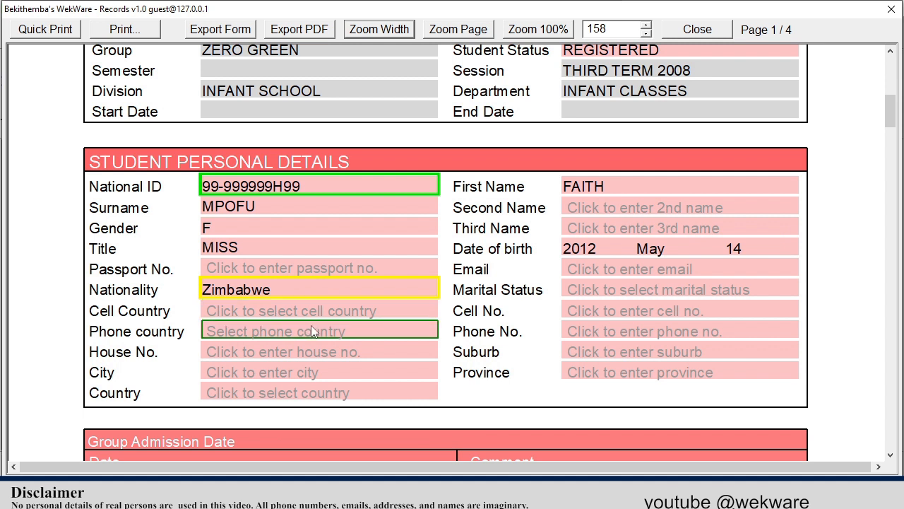
- Enter the student's home street address, suburb, and city BULAWAYO
{"action": "left_click", "coordinate": [306, 350]}
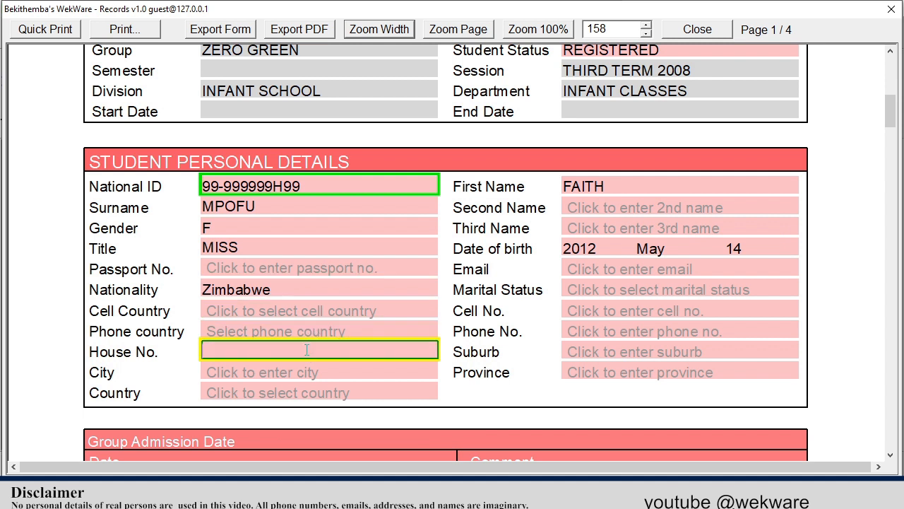
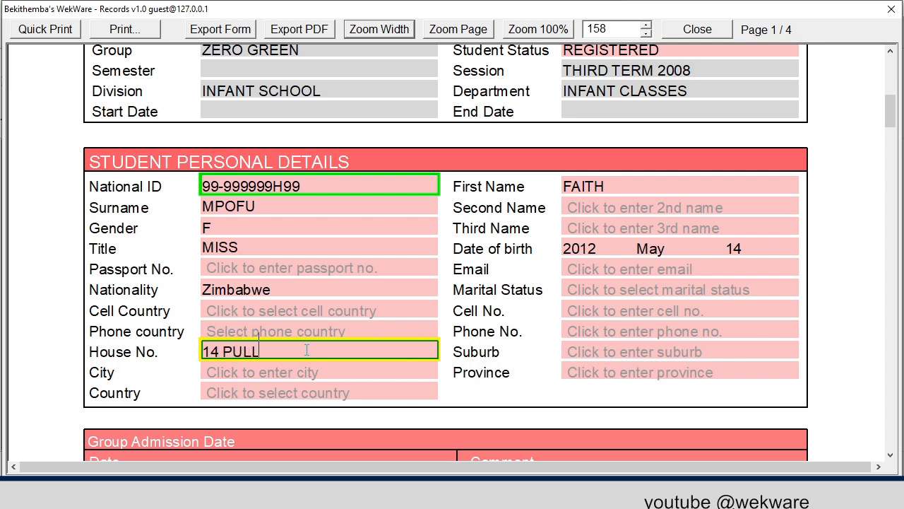
{"action": "key", "text": "Tab"}
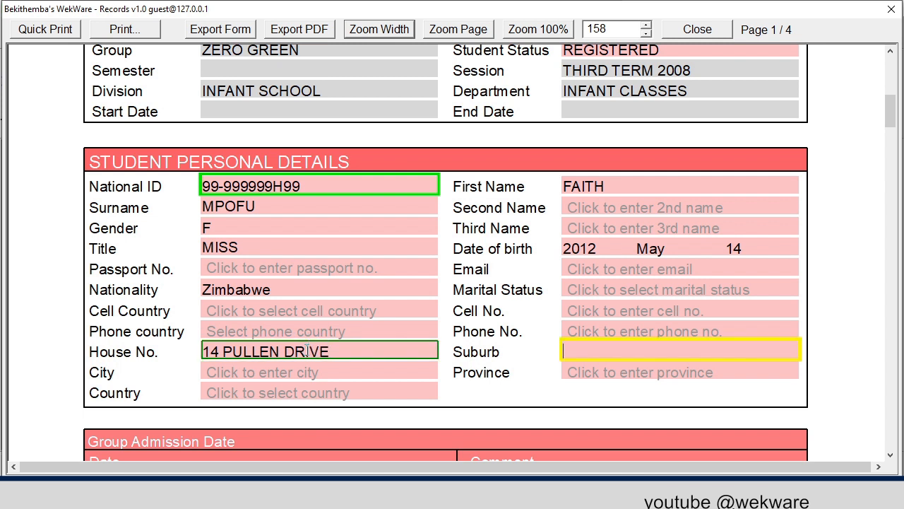
{"action": "type", "text": "HILLSIDE"}
{"action": "key", "text": "Tab"}
{"action": "type", "text": "B"}
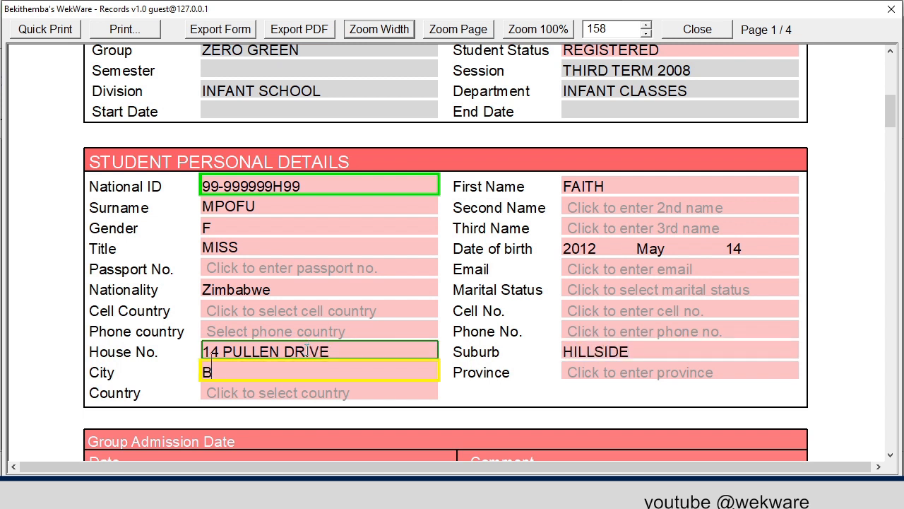
{"action": "type", "text": "ULAWAYO"}
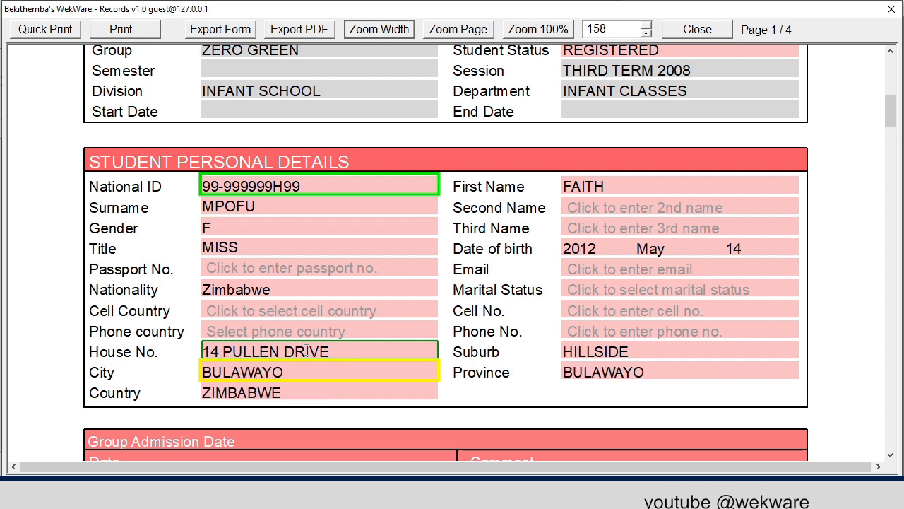
{"action": "scroll", "coordinate": [389, 368], "scroll_direction": "down", "scroll_amount": 5}
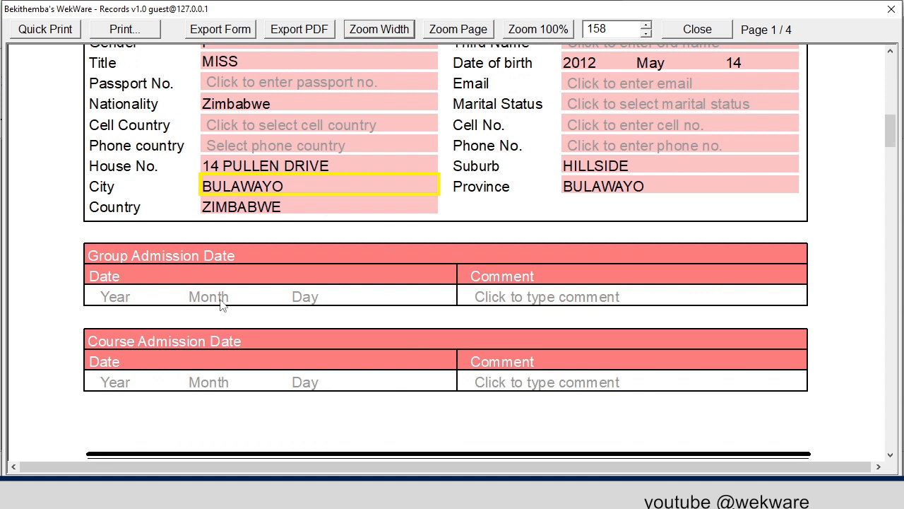
- Set Group Admission Date to 2008 January 01 and its comment to GRADE ZERO
{"action": "scroll", "coordinate": [170, 282], "scroll_direction": "down", "scroll_amount": 2}
{"action": "left_click", "coordinate": [122, 244]}
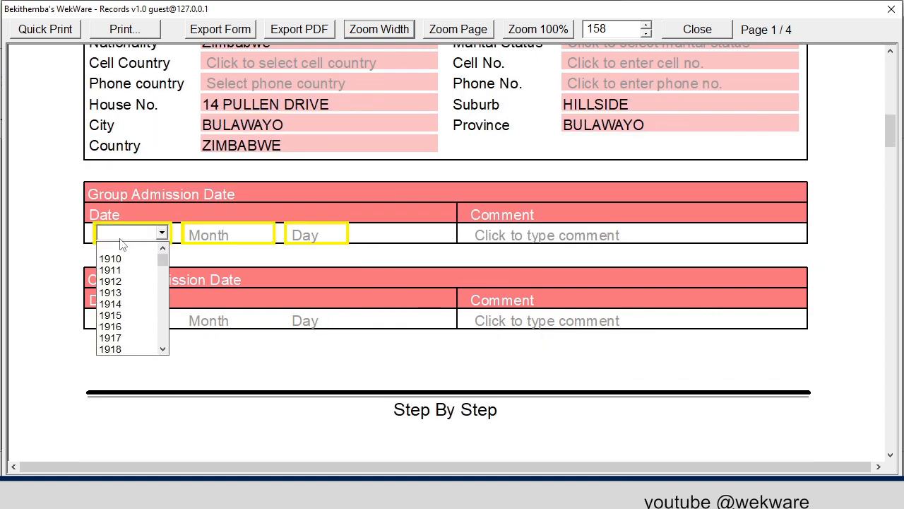
{"action": "type", "text": "2008"}
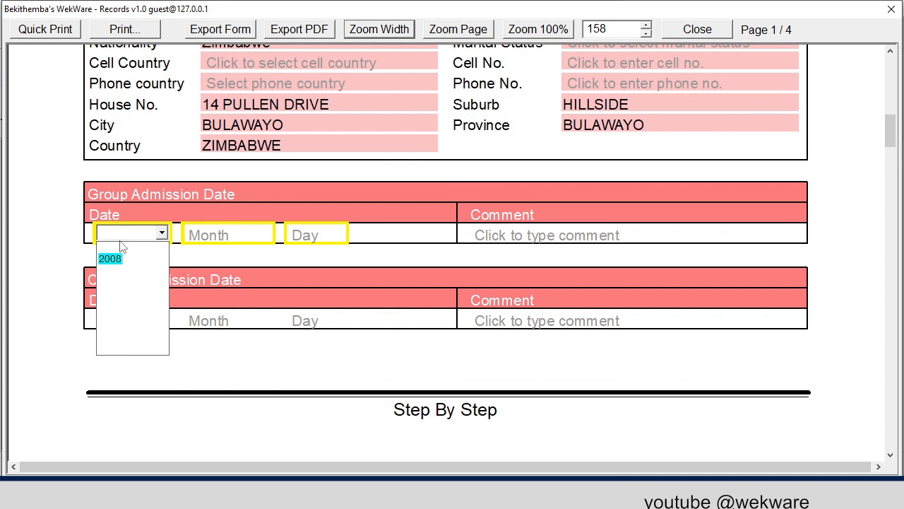
{"action": "left_click", "coordinate": [113, 259]}
{"action": "left_click", "coordinate": [237, 236]}
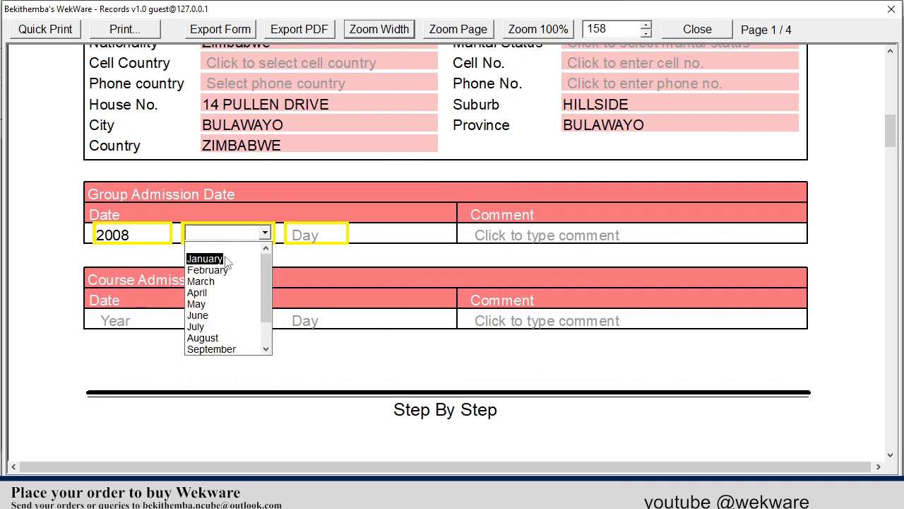
{"action": "left_click", "coordinate": [226, 263]}
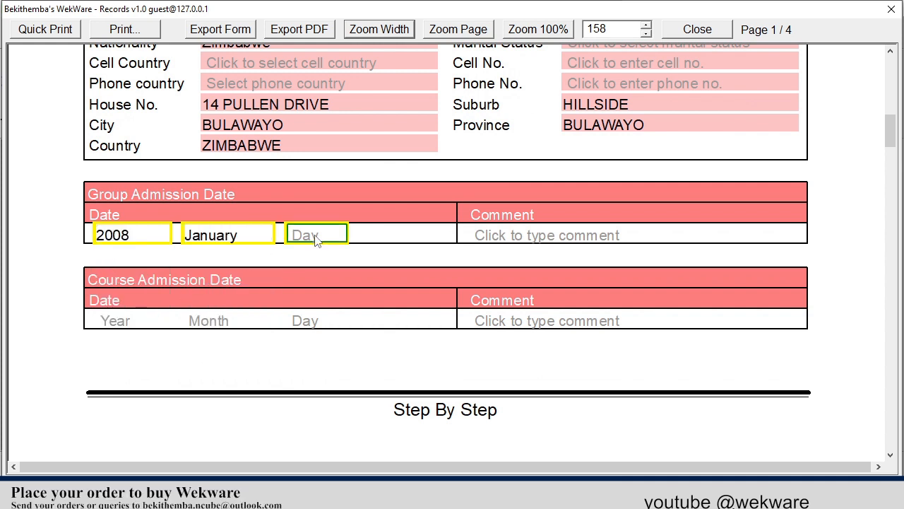
{"action": "left_click", "coordinate": [317, 240]}
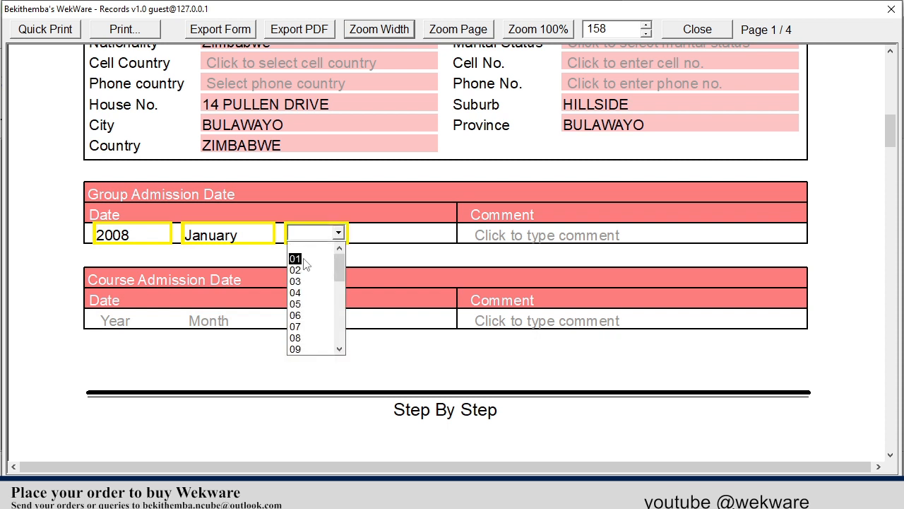
{"action": "left_click", "coordinate": [305, 259]}
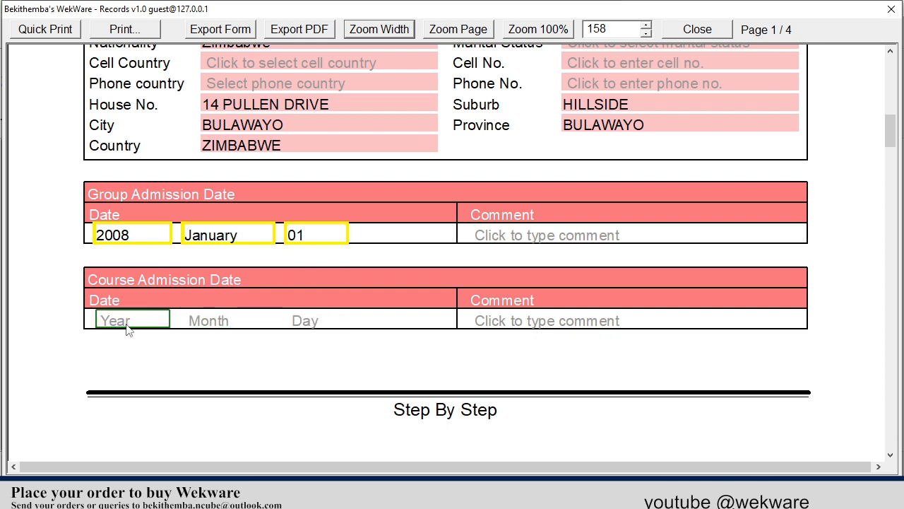
{"action": "left_click", "coordinate": [579, 235]}
{"action": "type", "text": "GRADE ZERO"}
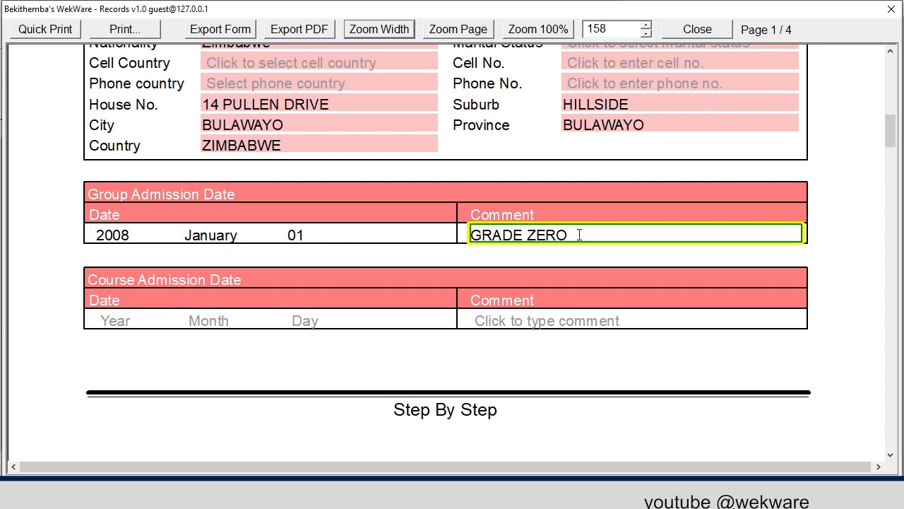
- Set Course Admission Date to 2008 January 01 with comment GRADE ZERO
{"action": "left_click", "coordinate": [127, 323]}
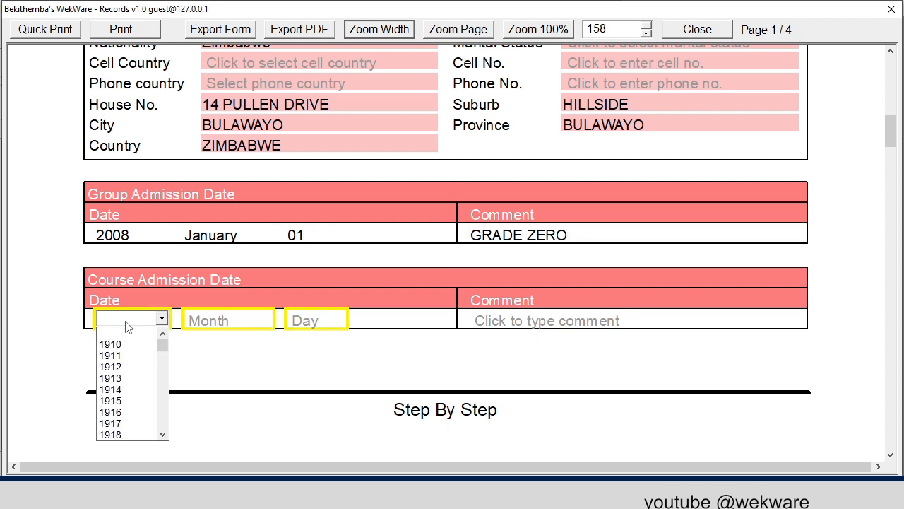
{"action": "type", "text": "2008"}
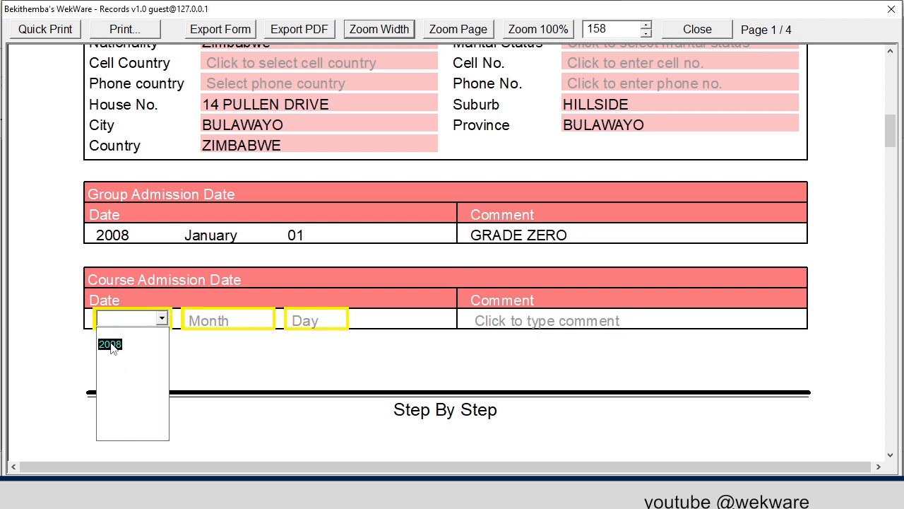
{"action": "left_click", "coordinate": [109, 344]}
{"action": "left_click", "coordinate": [215, 346]}
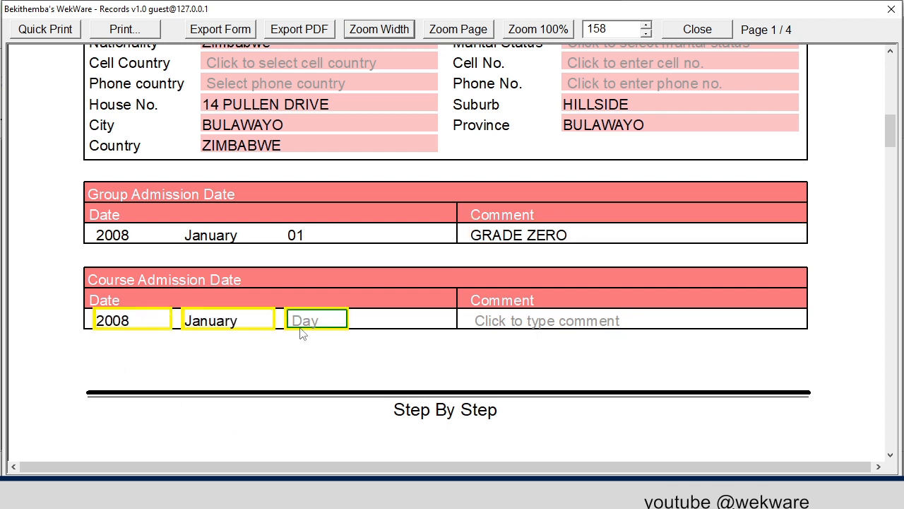
{"action": "left_click", "coordinate": [304, 344]}
{"action": "left_click", "coordinate": [519, 323]}
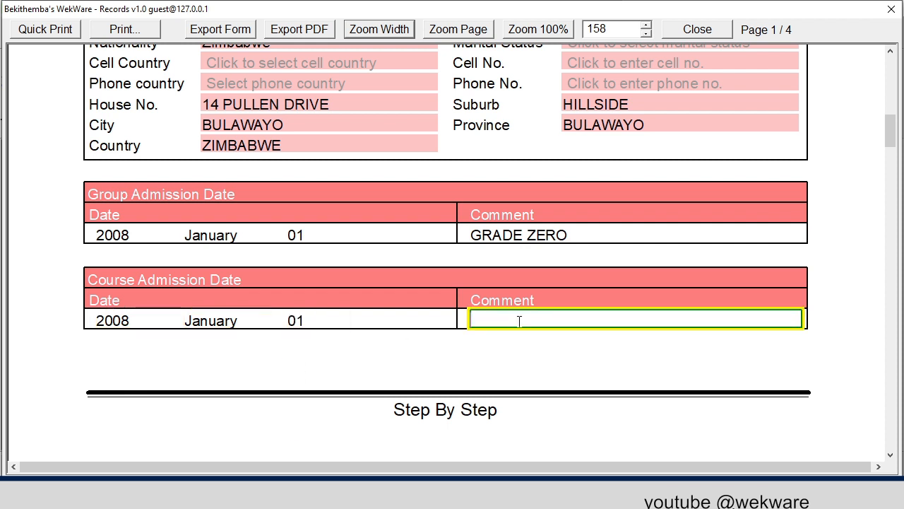
{"action": "type", "text": "GRADE ZERO"}
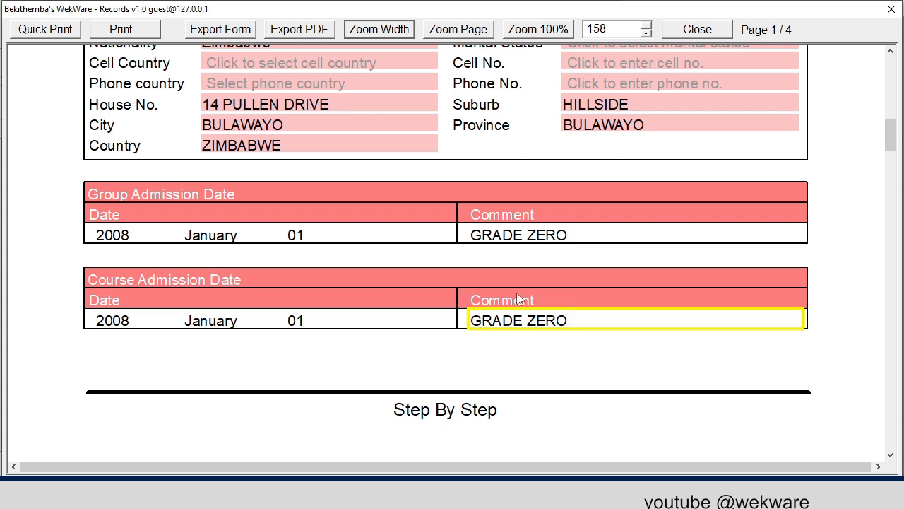
{"action": "scroll", "coordinate": [516, 292], "scroll_direction": "down", "scroll_amount": 2}
{"action": "scroll", "coordinate": [358, 249], "scroll_direction": "down", "scroll_amount": 6}
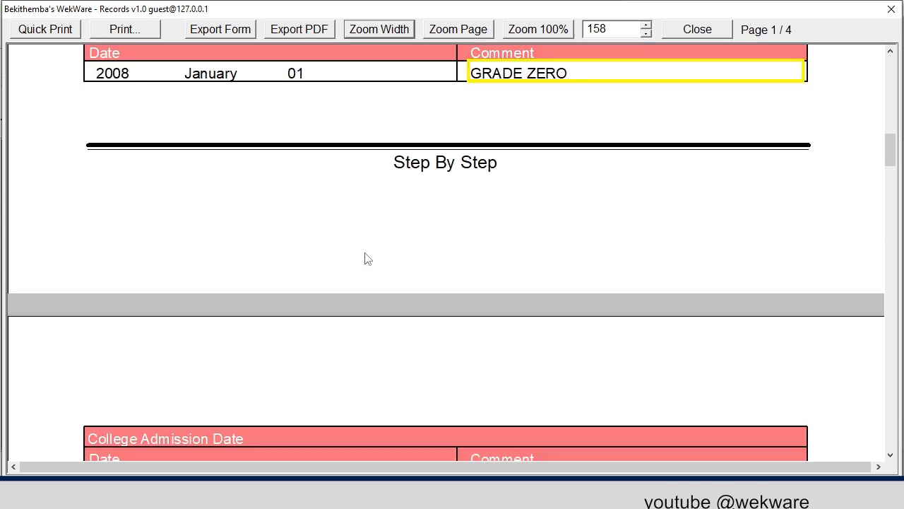
{"action": "scroll", "coordinate": [365, 261], "scroll_direction": "down", "scroll_amount": 4}
{"action": "scroll", "coordinate": [358, 268], "scroll_direction": "up", "scroll_amount": 2}
{"action": "scroll", "coordinate": [333, 276], "scroll_direction": "down", "scroll_amount": 2}
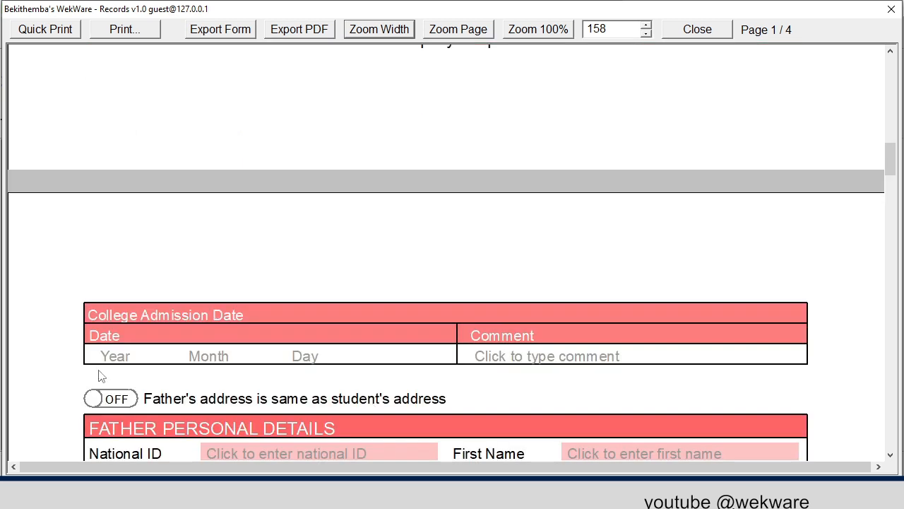
{"action": "scroll", "coordinate": [139, 289], "scroll_direction": "up", "scroll_amount": 14}
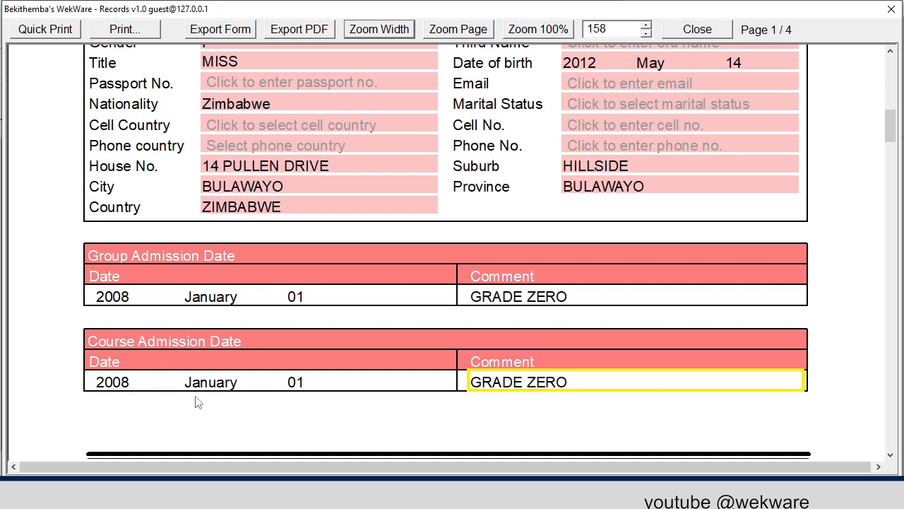
{"action": "scroll", "coordinate": [367, 364], "scroll_direction": "down", "scroll_amount": 3}
{"action": "scroll", "coordinate": [368, 364], "scroll_direction": "down", "scroll_amount": 9}
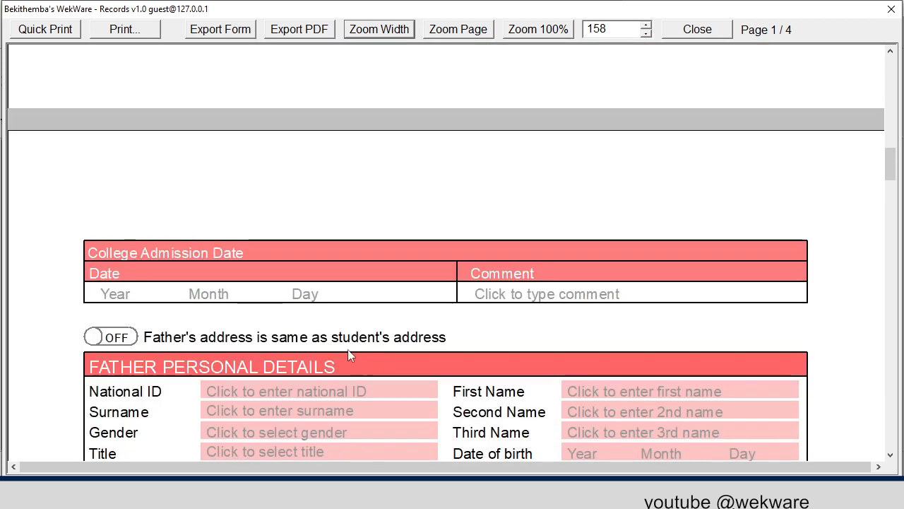
- Set College Admission Date to 2008 January 01 with comment GRADE ZERO
{"action": "left_click", "coordinate": [122, 300]}
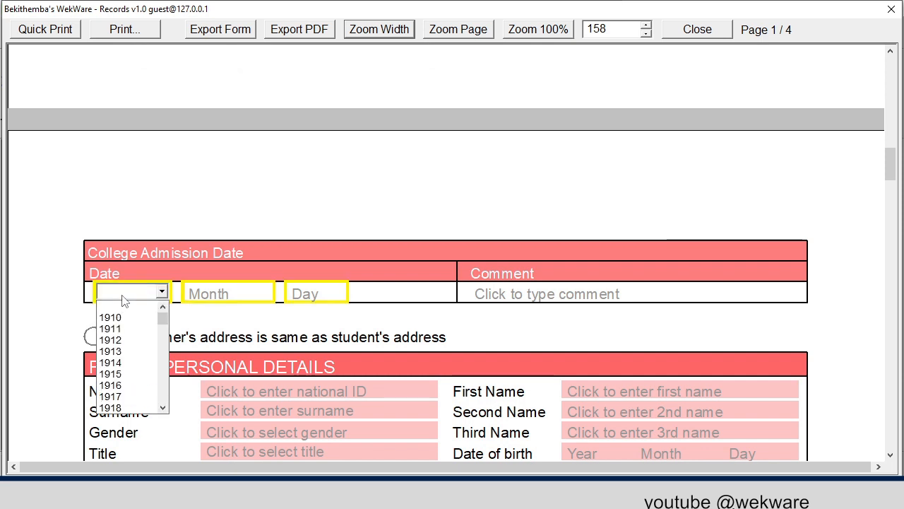
{"action": "type", "text": "008"}
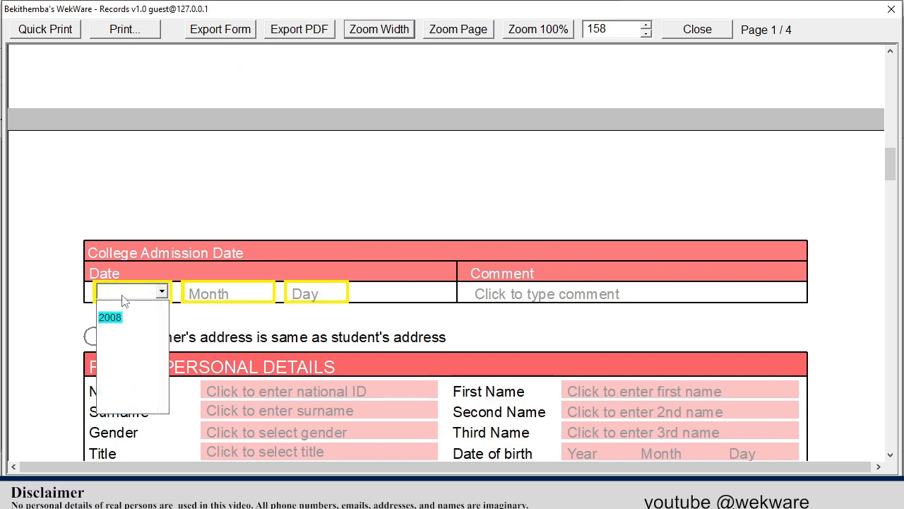
{"action": "left_click", "coordinate": [117, 317]}
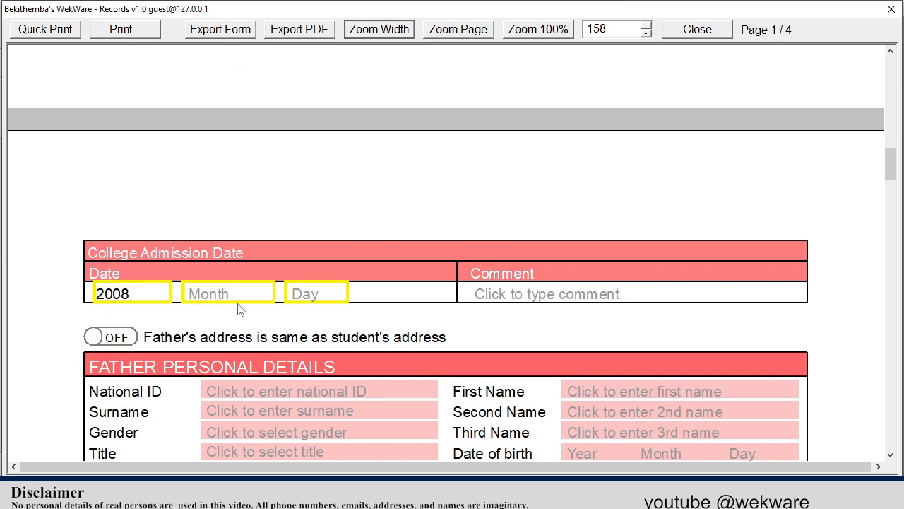
{"action": "left_click", "coordinate": [249, 298]}
{"action": "left_click", "coordinate": [204, 318]}
{"action": "left_click", "coordinate": [304, 294]}
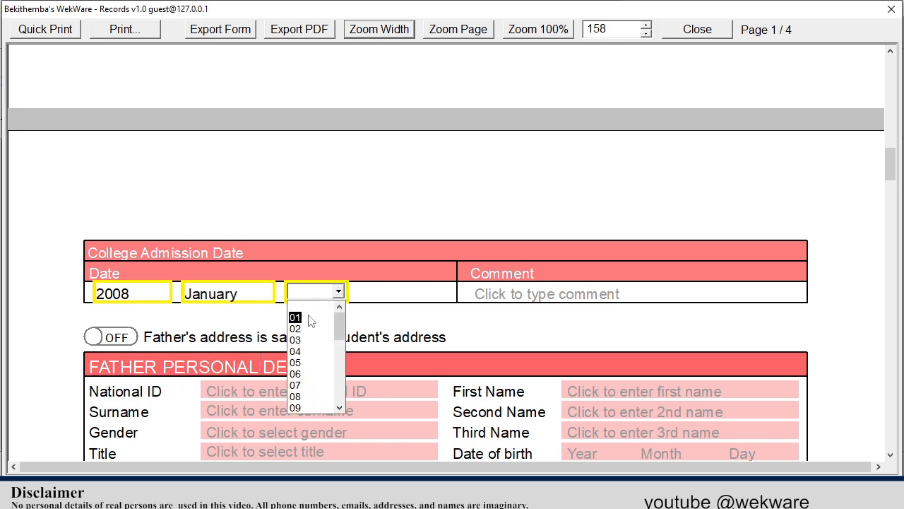
{"action": "left_click", "coordinate": [295, 317]}
{"action": "left_click", "coordinate": [530, 294]}
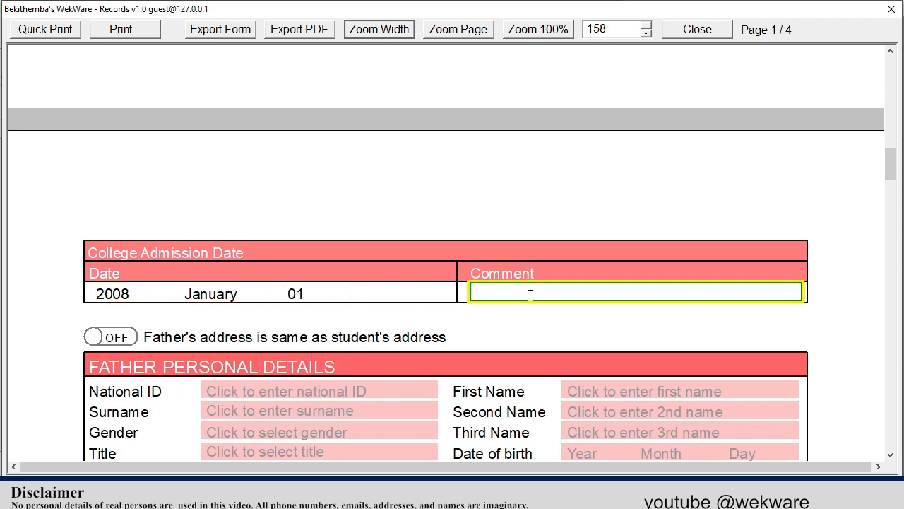
{"action": "type", "text": "GRADE ZERO"}
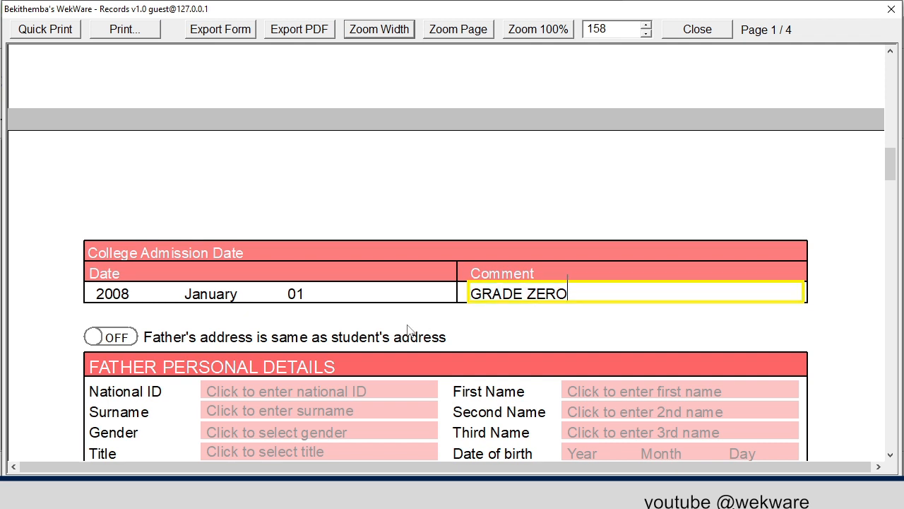
{"action": "scroll", "coordinate": [417, 307], "scroll_direction": "down", "scroll_amount": 5}
- Enter the father's national ID, first name and surname
{"action": "scroll", "coordinate": [382, 243], "scroll_direction": "up", "scroll_amount": 1}
{"action": "scroll", "coordinate": [372, 234], "scroll_direction": "up", "scroll_amount": 1}
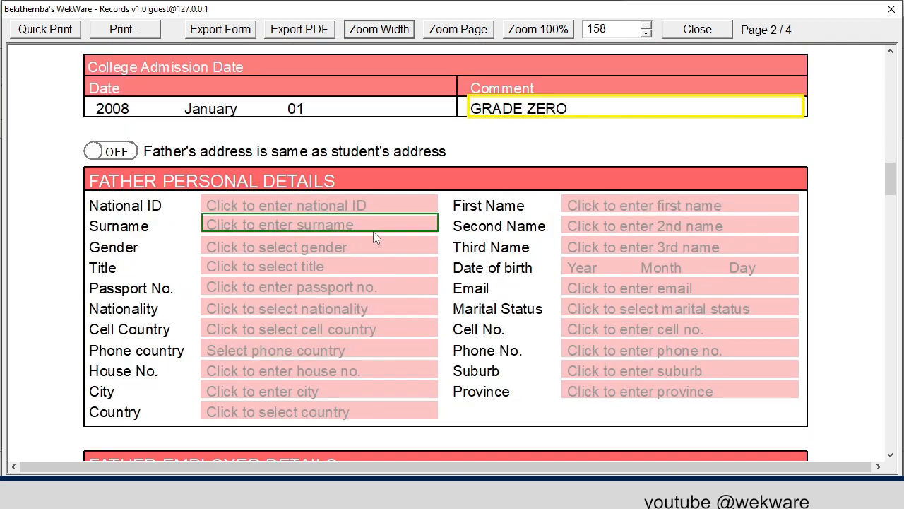
{"action": "left_click", "coordinate": [254, 208]}
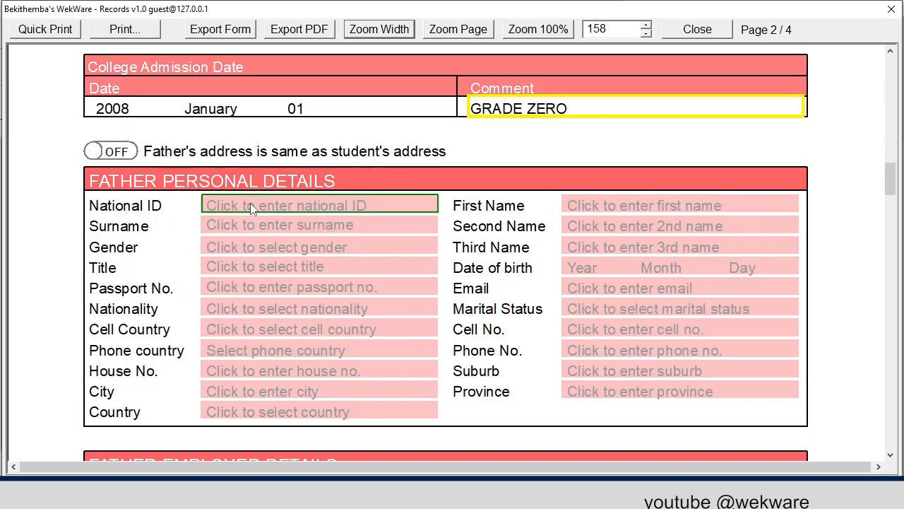
{"action": "left_click", "coordinate": [252, 207]}
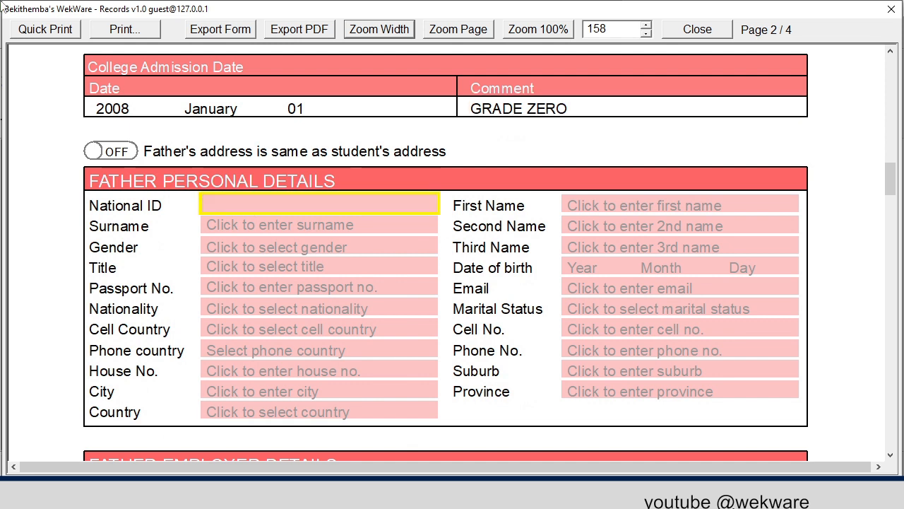
{"action": "type", "text": "99-999999V99"}
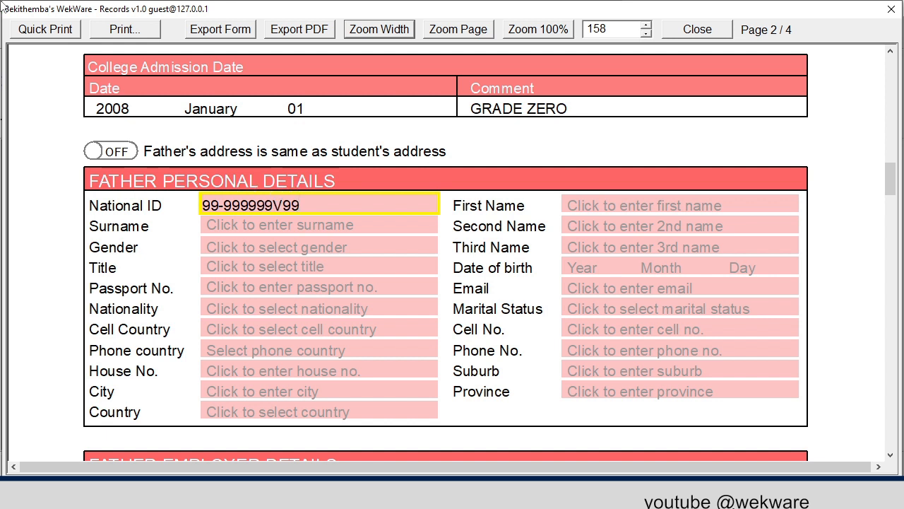
{"action": "left_click", "coordinate": [590, 205]}
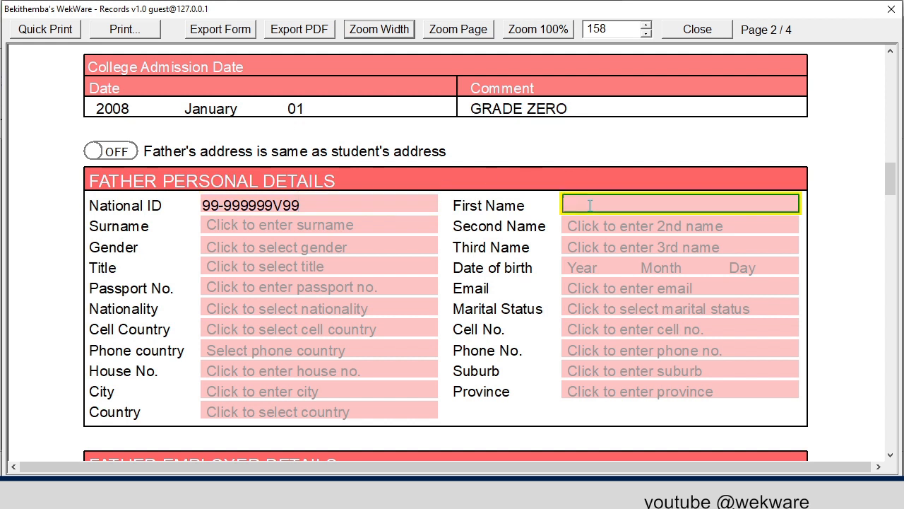
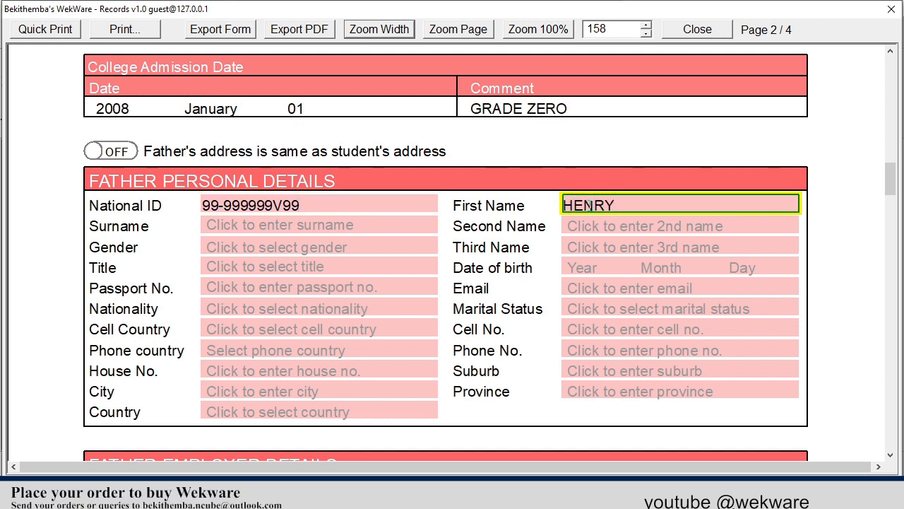
{"action": "left_click", "coordinate": [323, 226]}
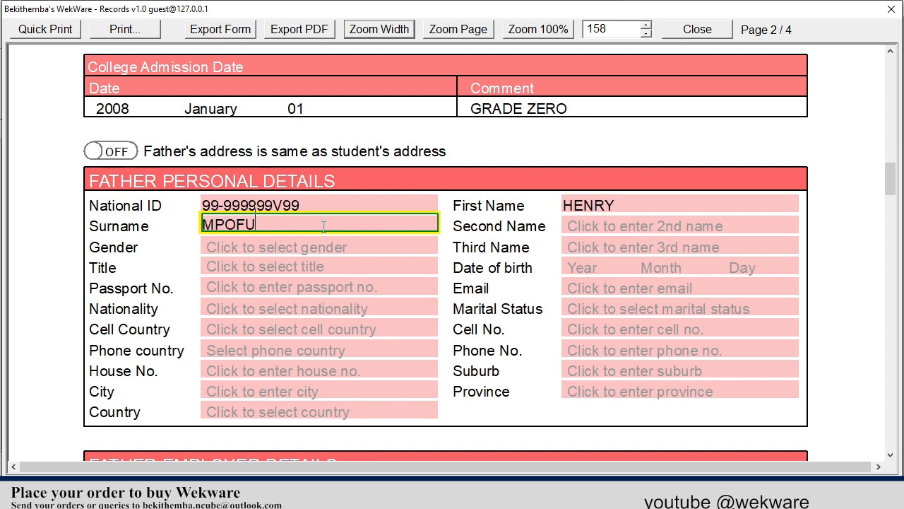
{"action": "key", "text": "Tab"}
{"action": "key", "text": "Tab"}
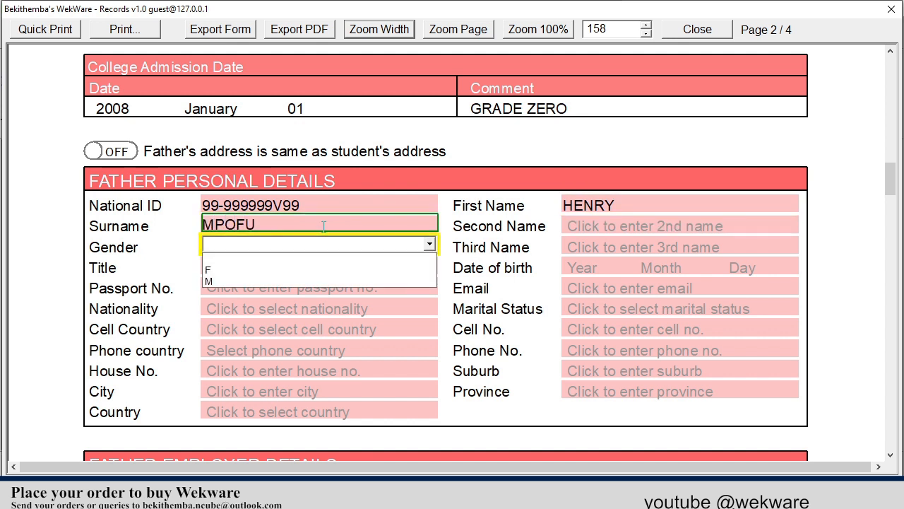
- Set the father's gender M, cell country Zimbabwe 263, his cell number, and reuse the student's address
{"action": "left_click", "coordinate": [239, 280]}
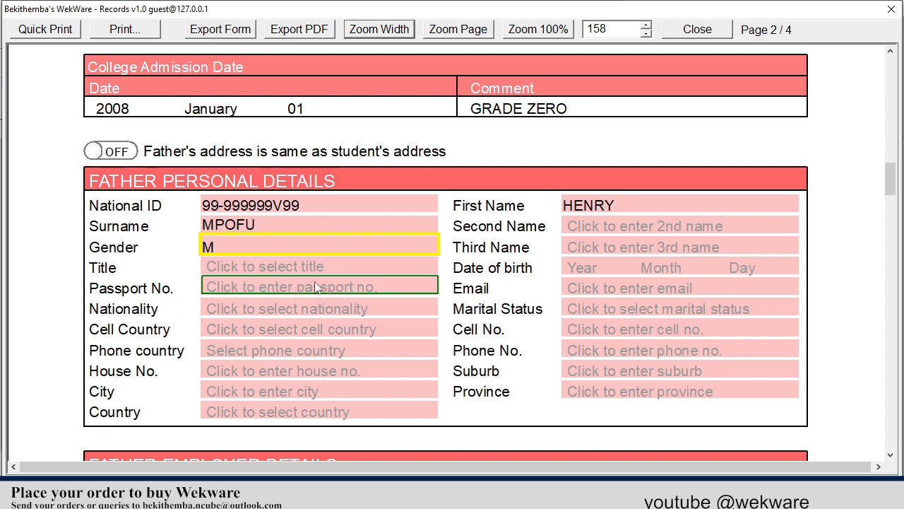
{"action": "left_click", "coordinate": [297, 331]}
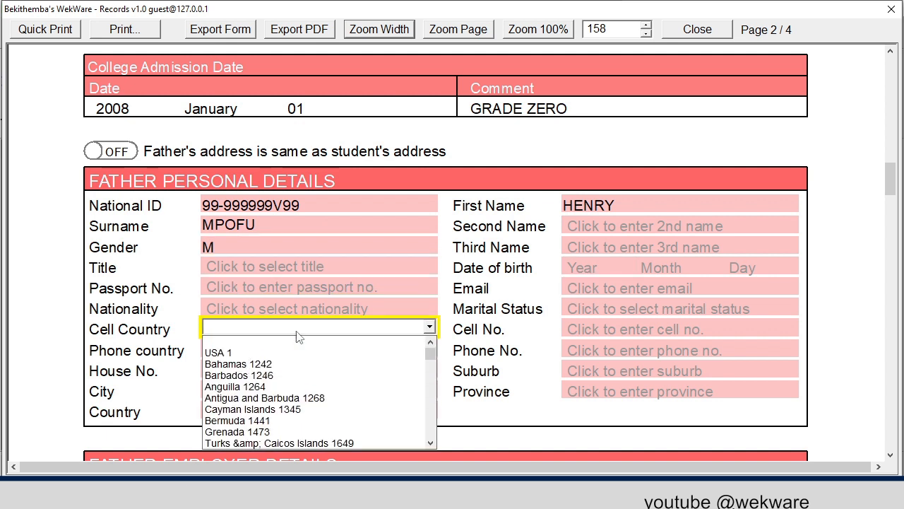
{"action": "type", "text": "zim"}
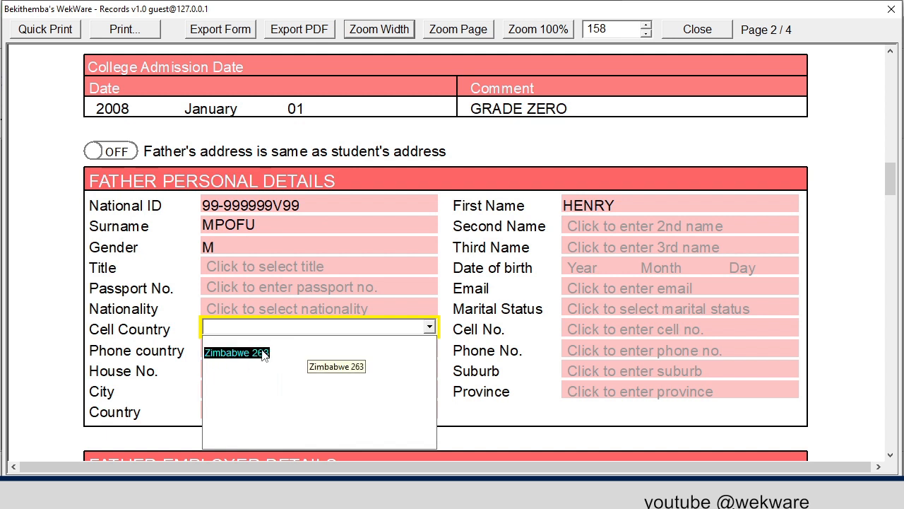
{"action": "left_click", "coordinate": [258, 351]}
{"action": "left_click", "coordinate": [599, 329]}
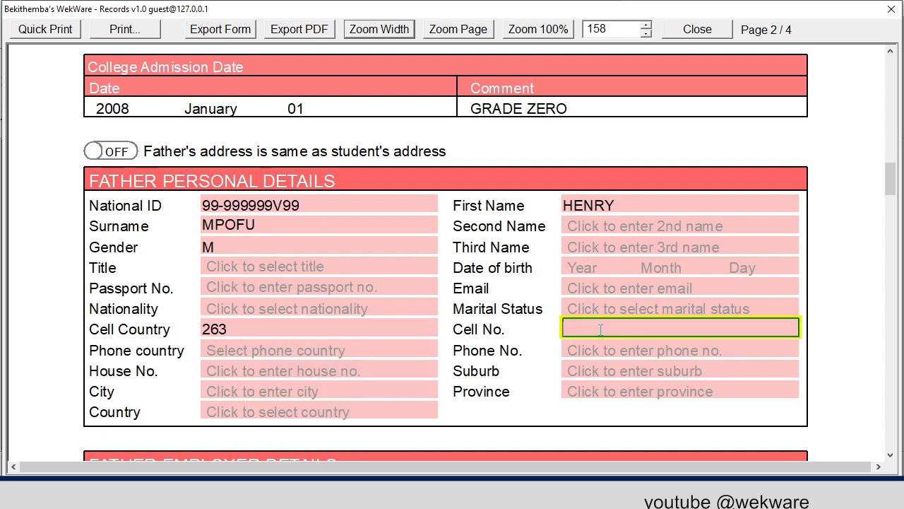
{"action": "type", "text": "698358"}
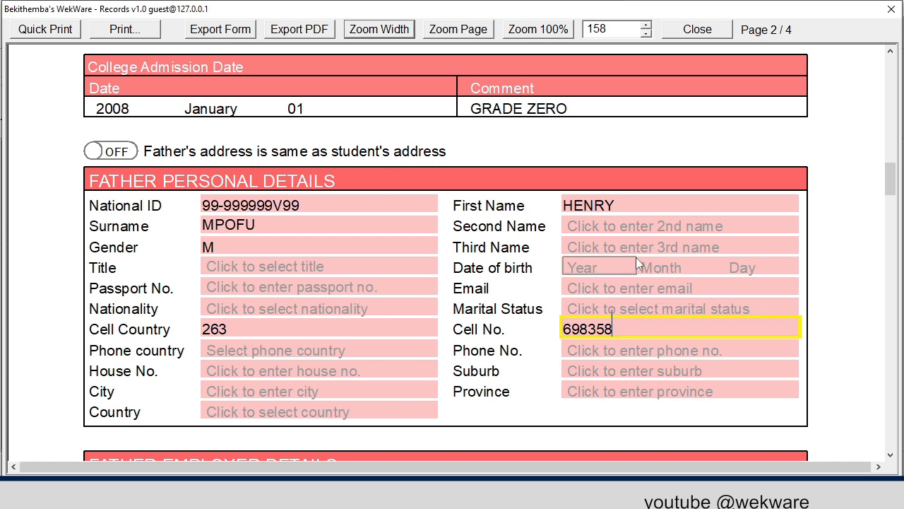
{"action": "left_click", "coordinate": [118, 154]}
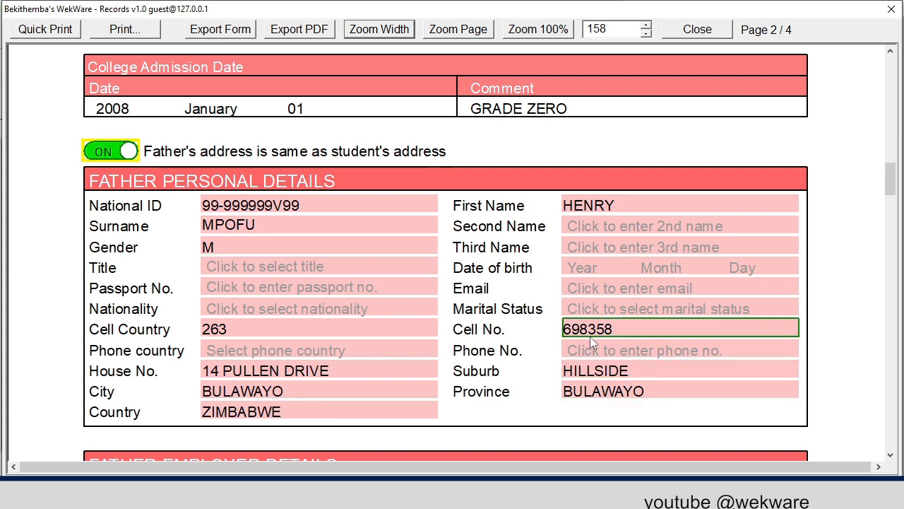
- Mark the father employed at DRILLWELL as FOREMAN and enter his work e-mail
{"action": "scroll", "coordinate": [590, 337], "scroll_direction": "down", "scroll_amount": 5}
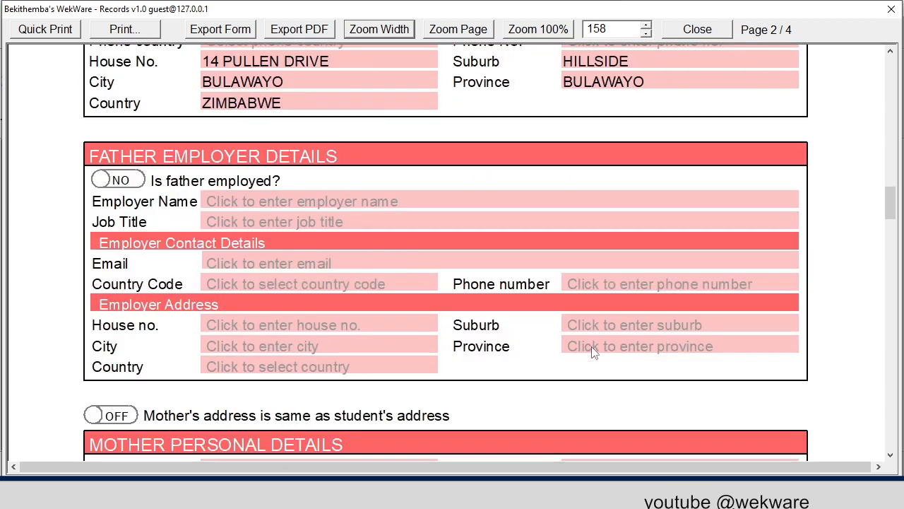
{"action": "scroll", "coordinate": [594, 354], "scroll_direction": "down", "scroll_amount": 1}
{"action": "left_click", "coordinate": [134, 118]}
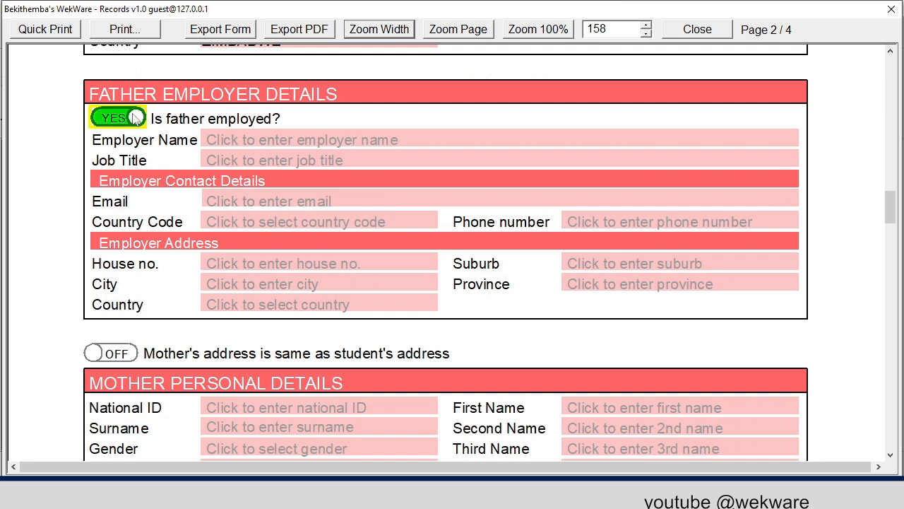
{"action": "left_click", "coordinate": [251, 141]}
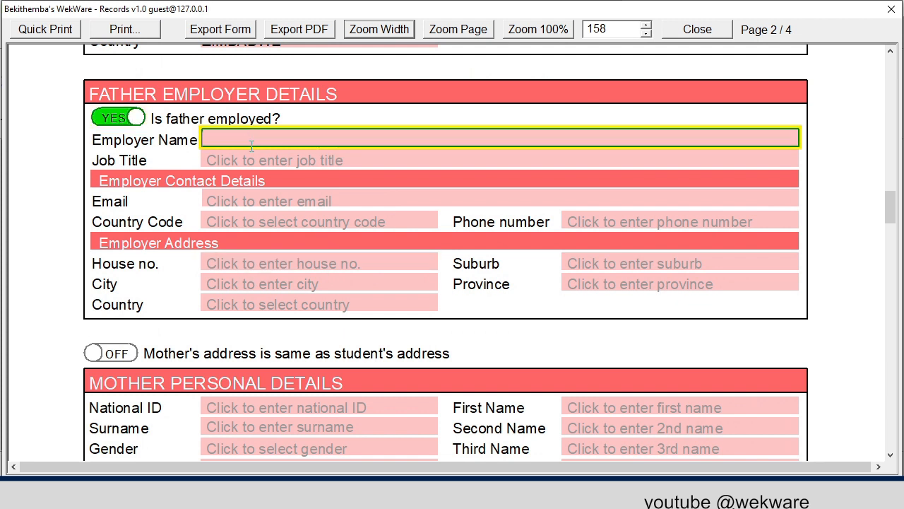
{"action": "type", "text": "DRILLWELL"}
{"action": "left_click", "coordinate": [254, 159]}
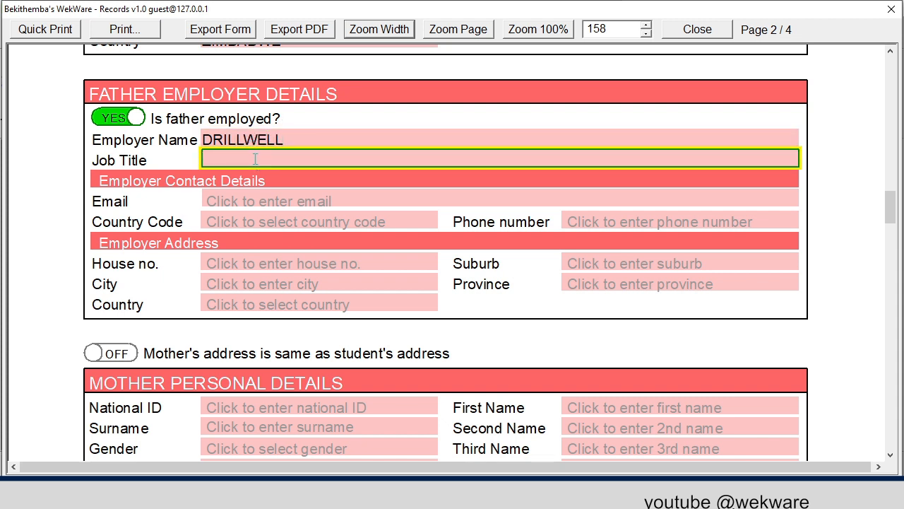
{"action": "type", "text": "FOREMAN"}
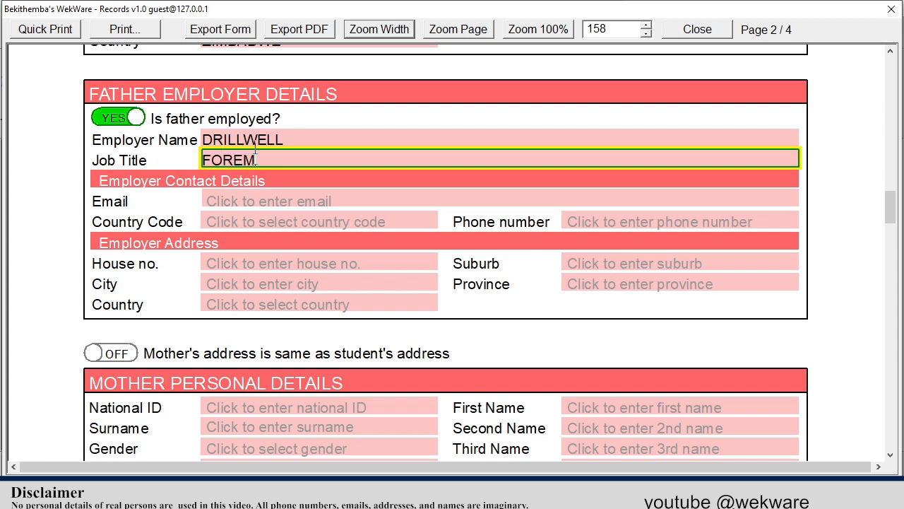
{"action": "left_click", "coordinate": [249, 195]}
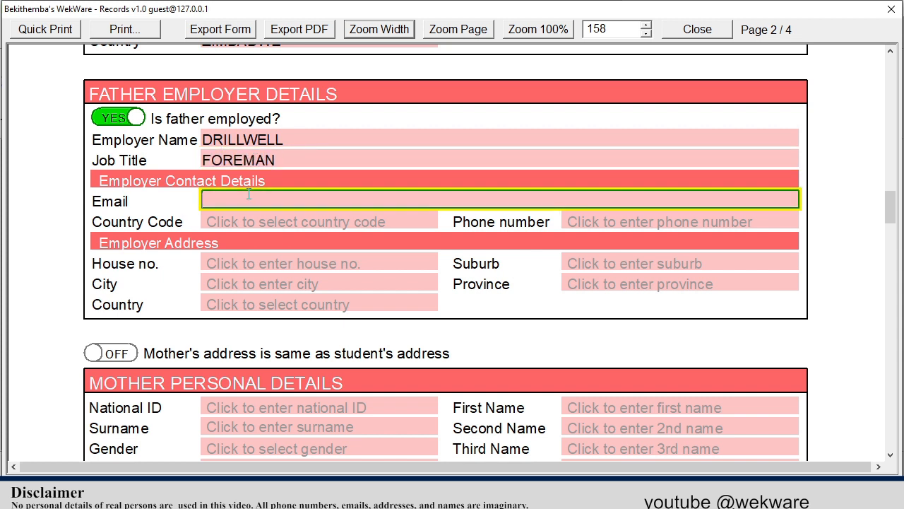
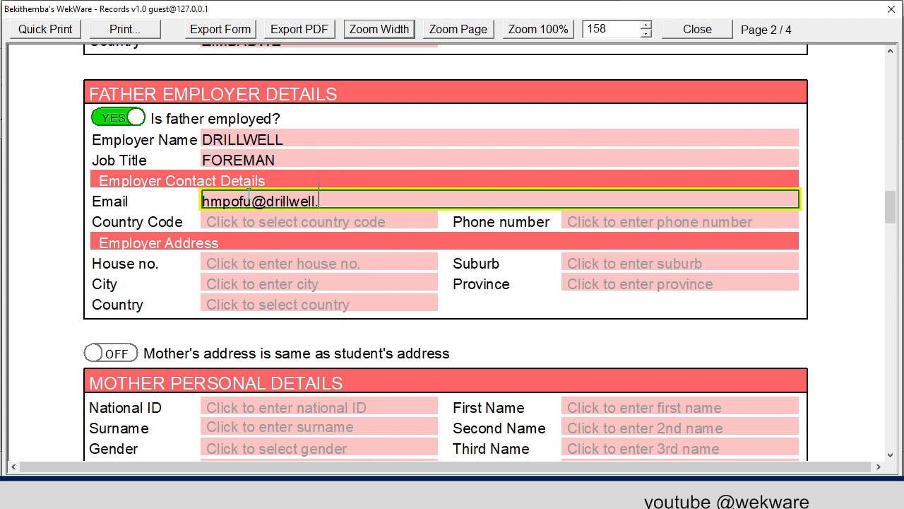
- Set the employer country code to Zimbabwe 263 and enter the employer phone number
{"action": "left_click", "coordinate": [327, 224]}
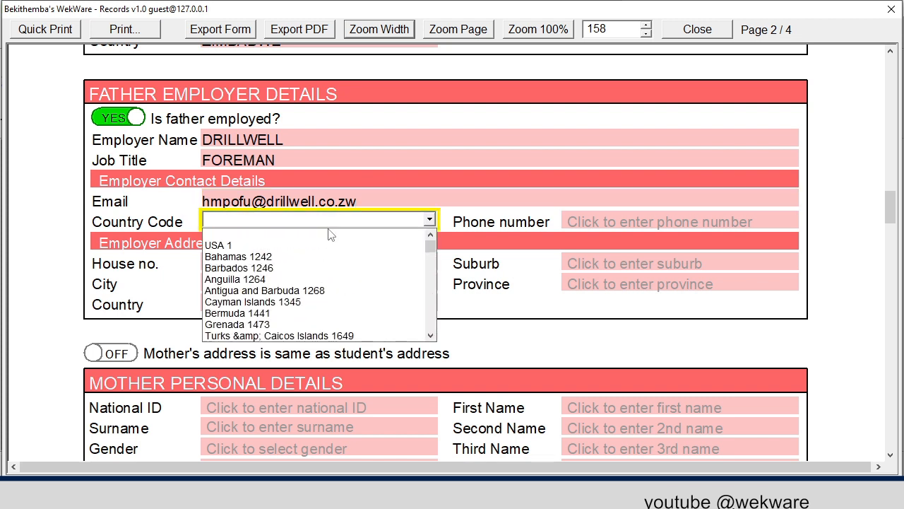
{"action": "type", "text": "zim"}
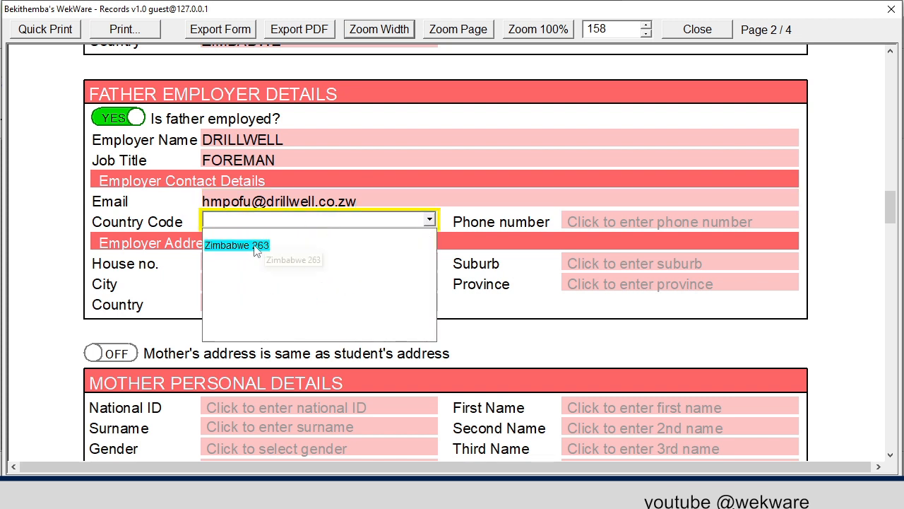
{"action": "left_click", "coordinate": [266, 245]}
{"action": "left_click", "coordinate": [595, 223]}
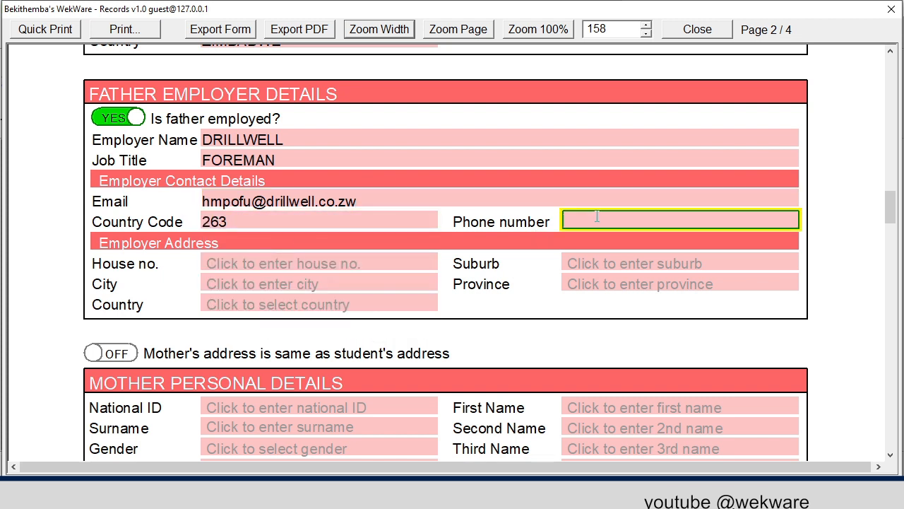
{"action": "type", "text": "963254"}
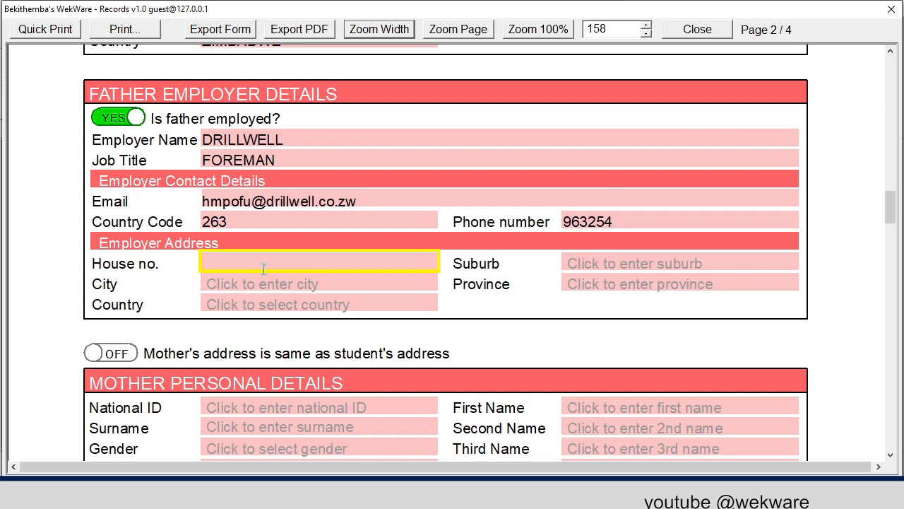
- Enter the employer's street and suburb, with city corrected to BULAWAYO
{"action": "left_click", "coordinate": [262, 272]}
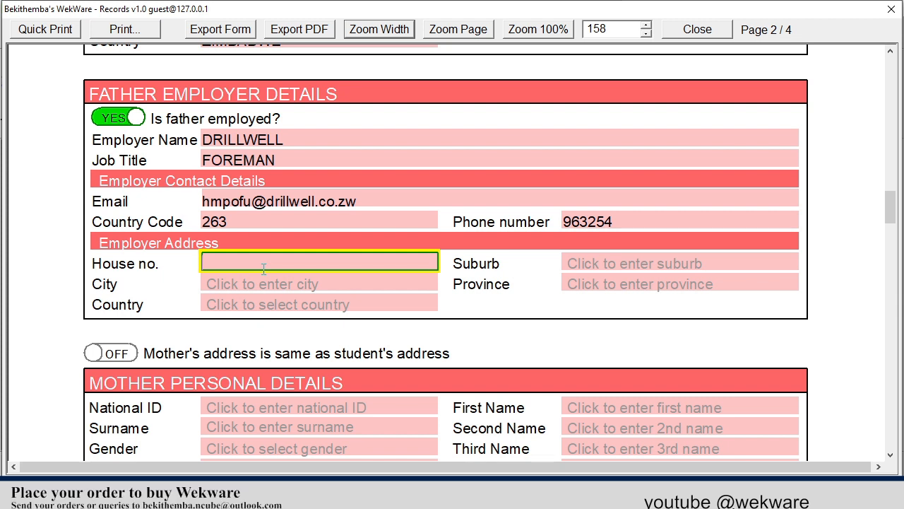
{"action": "type", "text": "DONNYBROOK ROAD"}
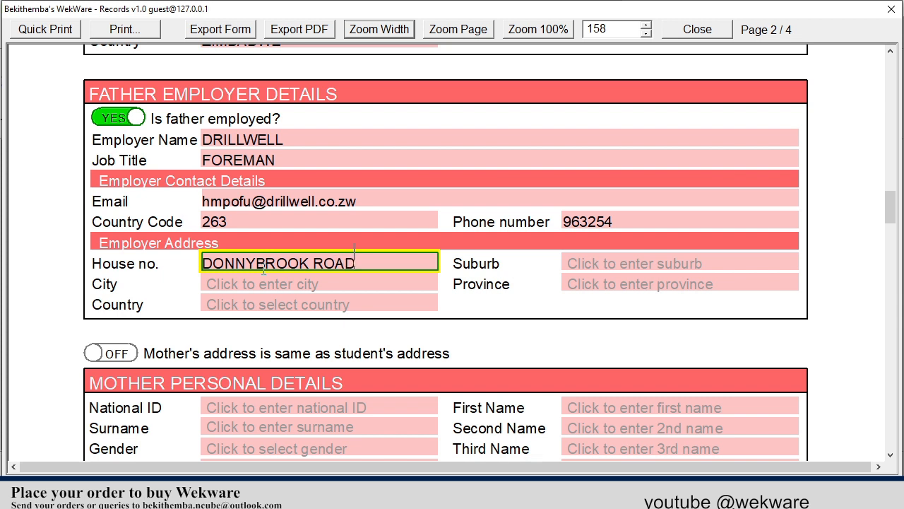
{"action": "key", "text": "Tab"}
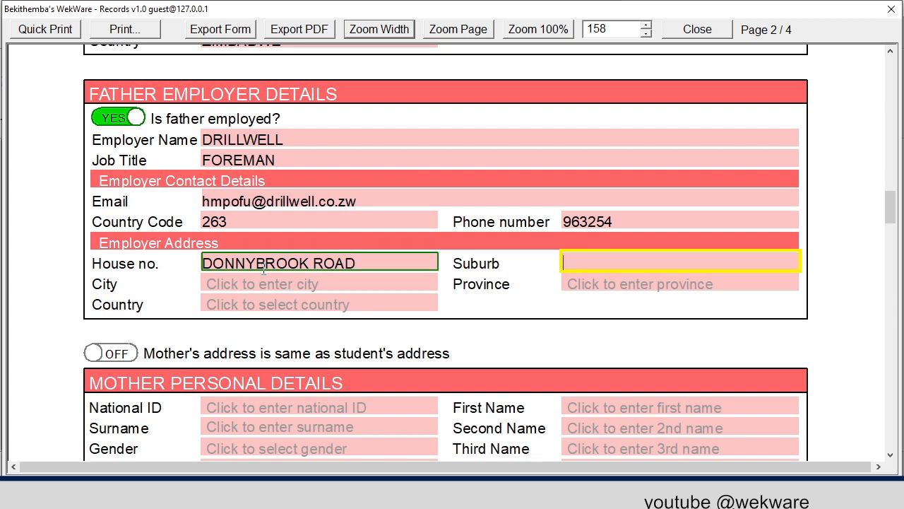
{"action": "type", "text": "DONNINGTON"}
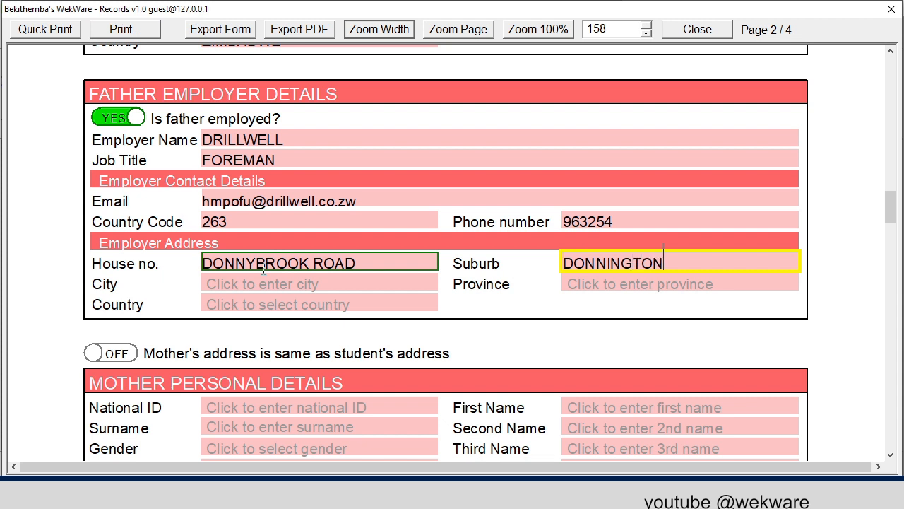
{"action": "key", "text": "Tab"}
{"action": "type", "text": "BULWAYO"}
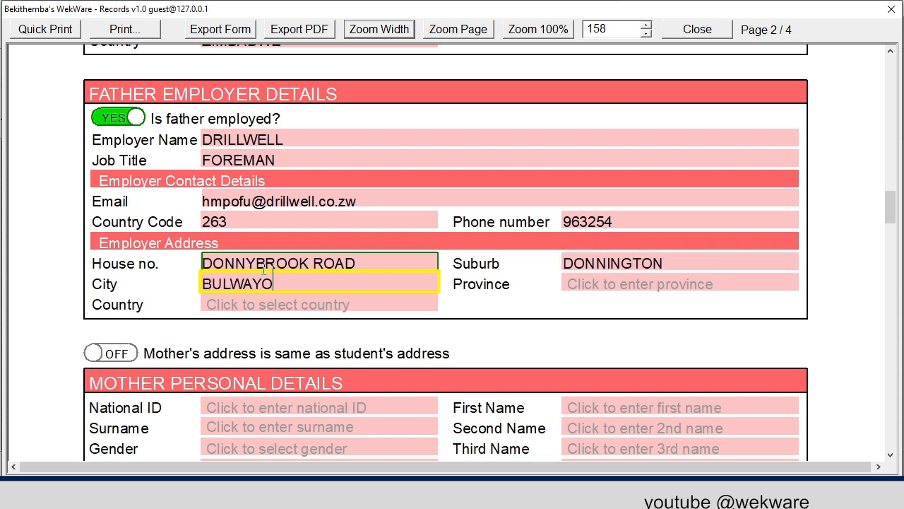
{"action": "left_click", "coordinate": [232, 284]}
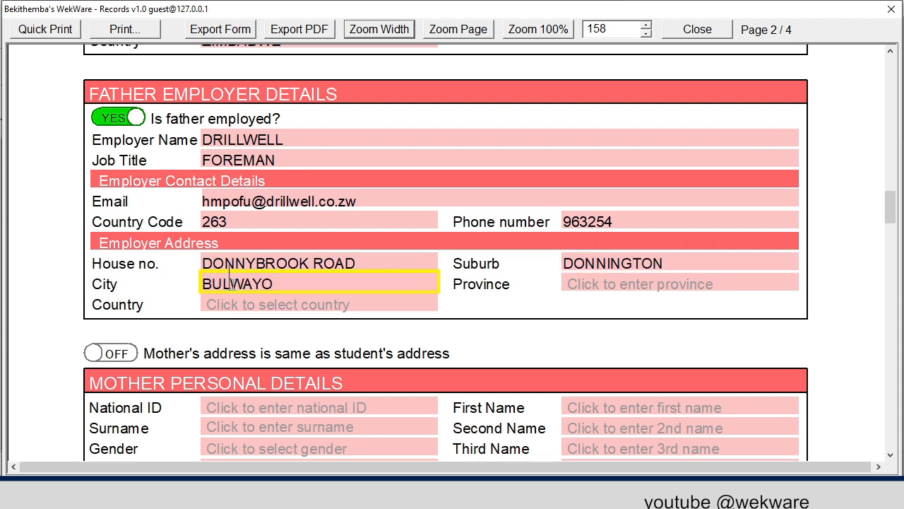
{"action": "type", "text": "A"}
{"action": "left_click", "coordinate": [265, 308]}
{"action": "scroll", "coordinate": [270, 318], "scroll_direction": "down", "scroll_amount": 3}
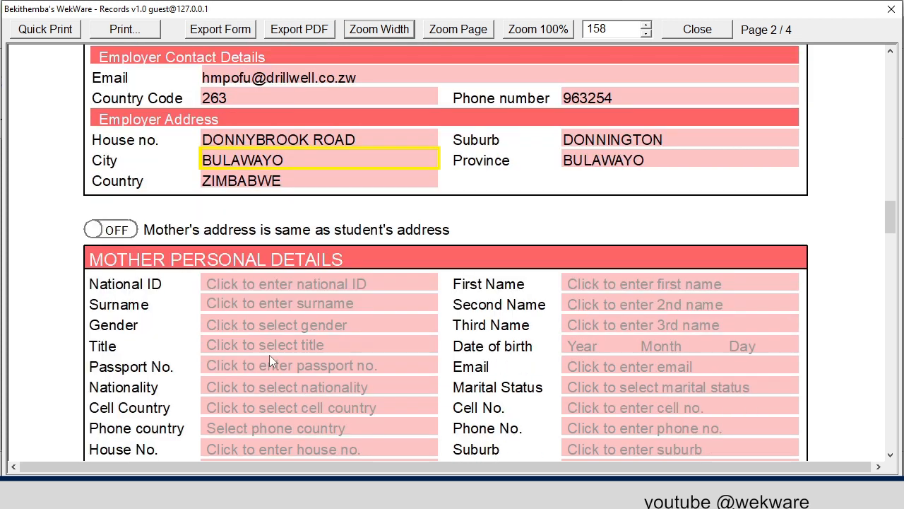
- Enter the mother's National ID number, first name and surname
{"action": "left_click", "coordinate": [258, 284]}
{"action": "scroll", "coordinate": [262, 284], "scroll_direction": "up", "scroll_amount": 9}
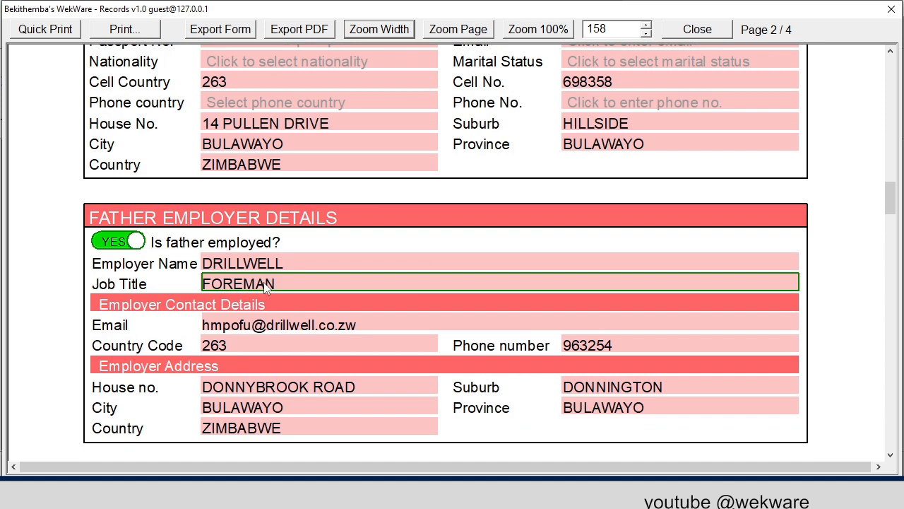
{"action": "scroll", "coordinate": [267, 289], "scroll_direction": "down", "scroll_amount": 9}
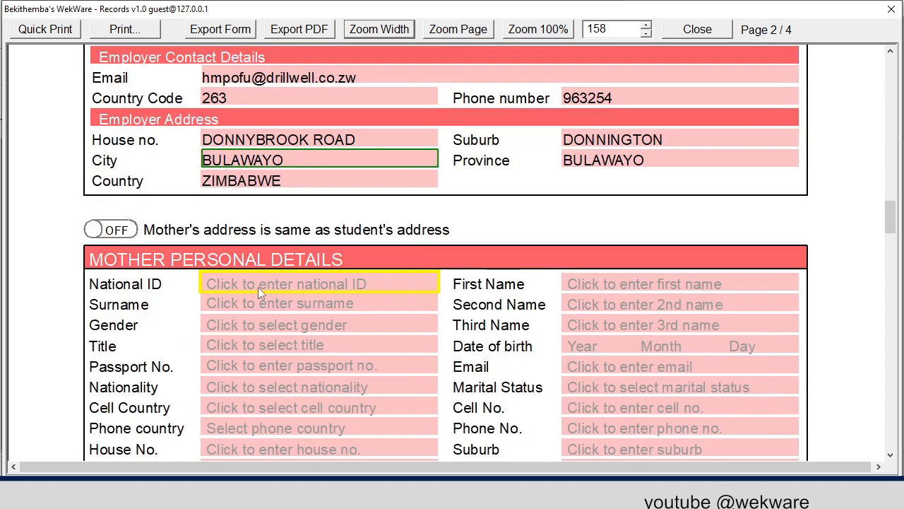
{"action": "left_click", "coordinate": [252, 279]}
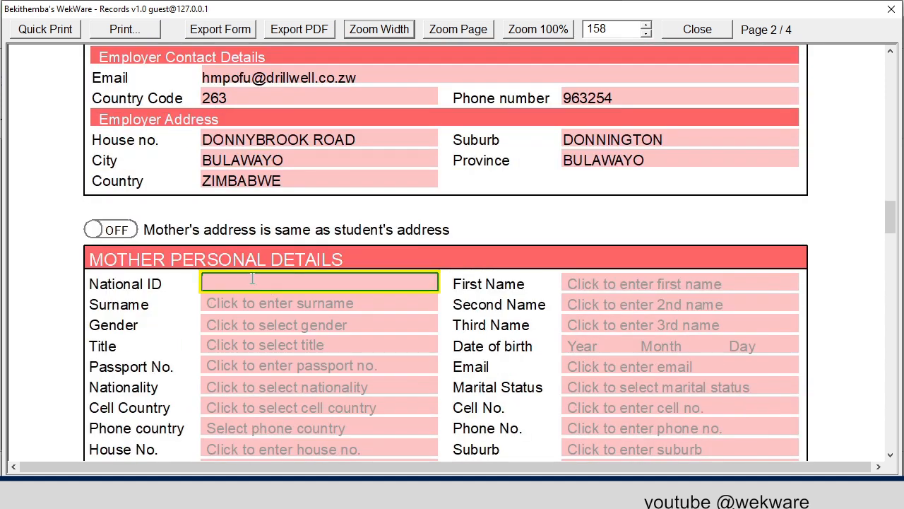
{"action": "type", "text": "99-999999"}
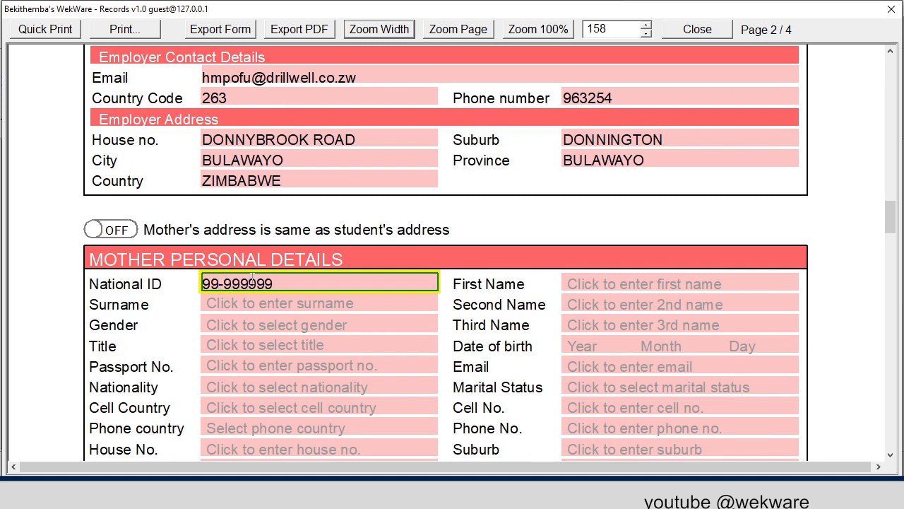
{"action": "type", "text": "Y99"}
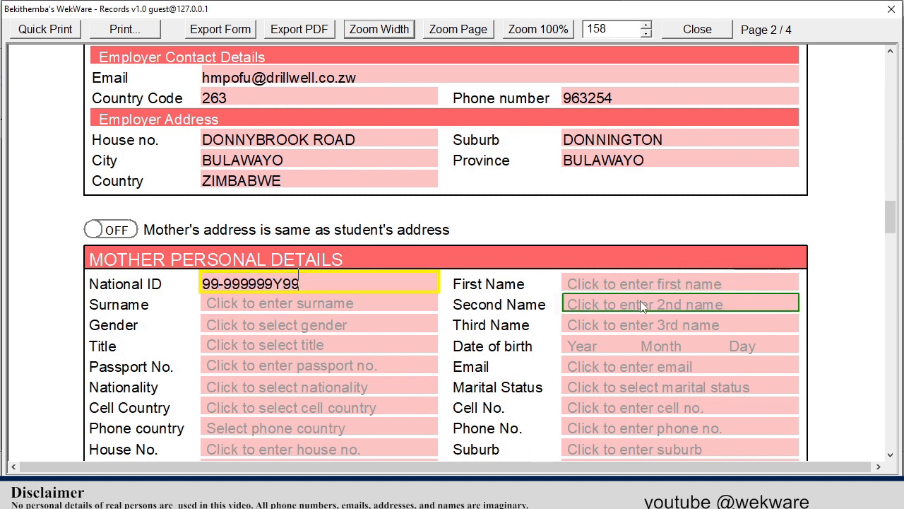
{"action": "left_click", "coordinate": [629, 276]}
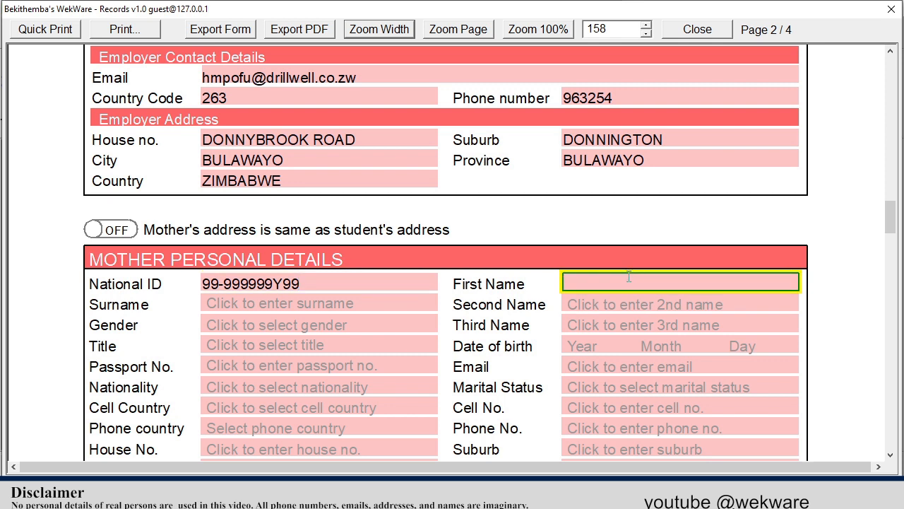
{"action": "left_click", "coordinate": [334, 309]}
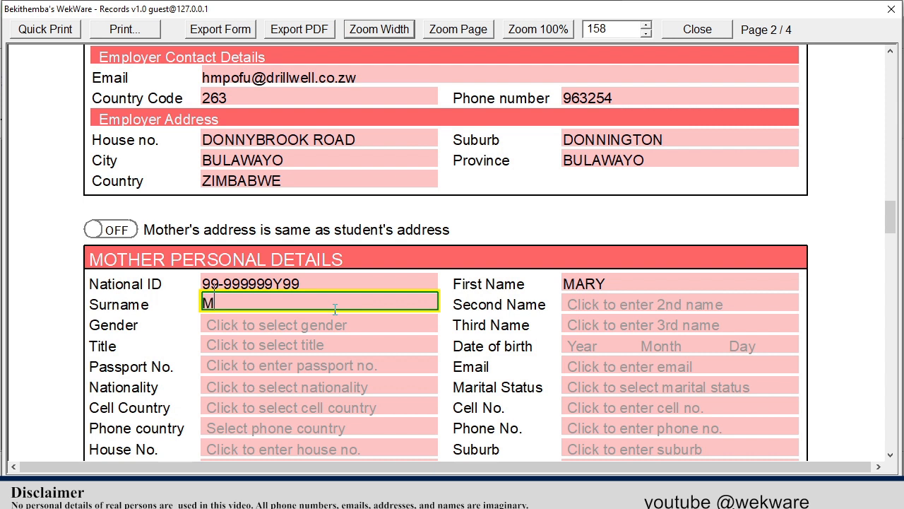
- Set the mother's gender to F, cell country to Zimbabwe 263, and enter her cell number
{"action": "left_click", "coordinate": [237, 326]}
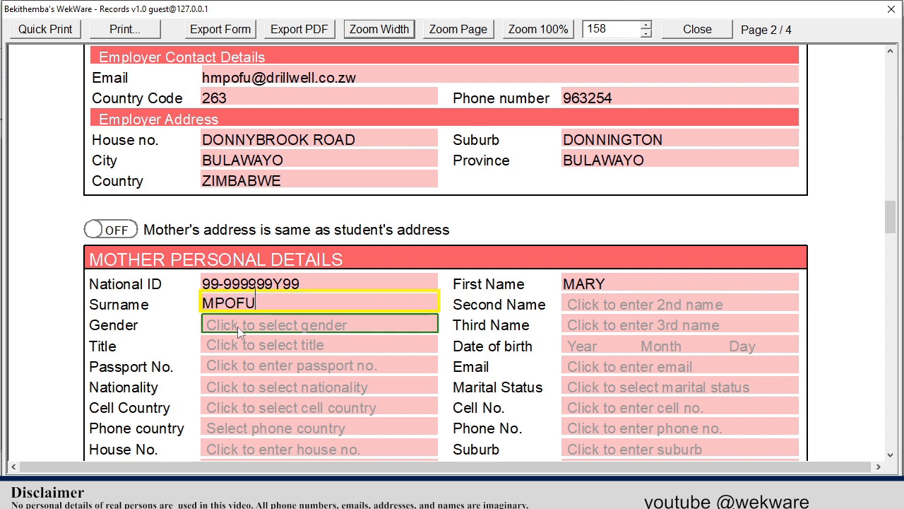
{"action": "left_click", "coordinate": [253, 347]}
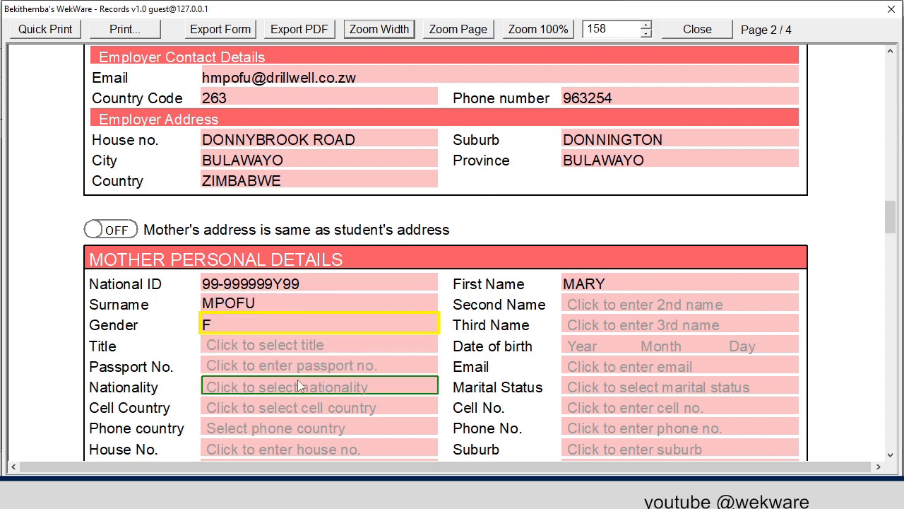
{"action": "left_click", "coordinate": [271, 405]}
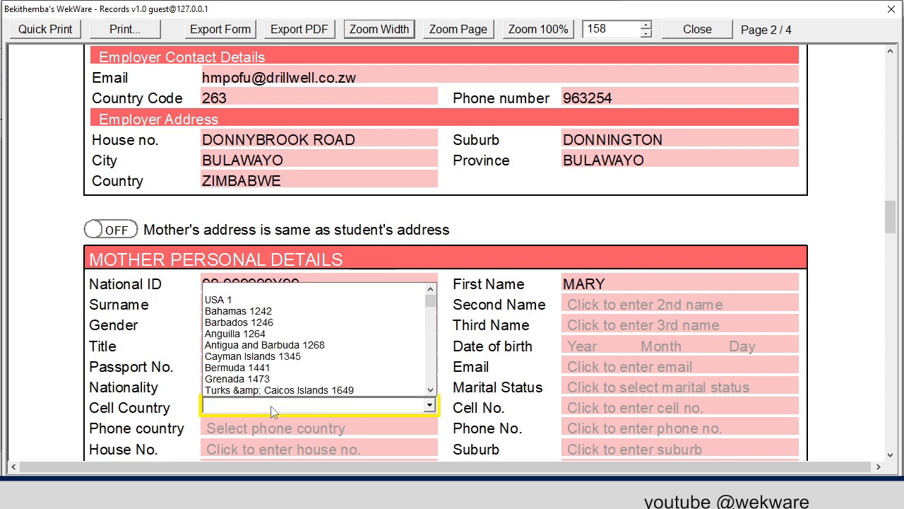
{"action": "type", "text": "zim"}
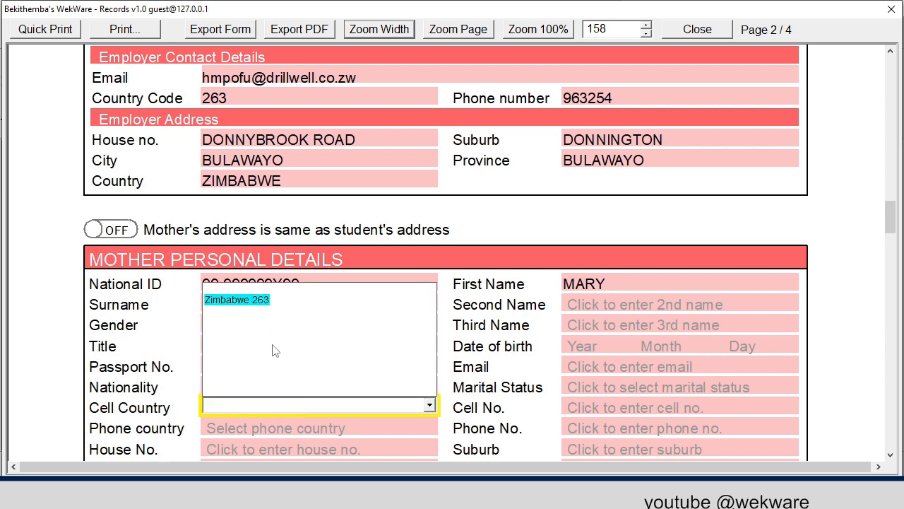
{"action": "left_click", "coordinate": [270, 305]}
{"action": "left_click", "coordinate": [586, 409]}
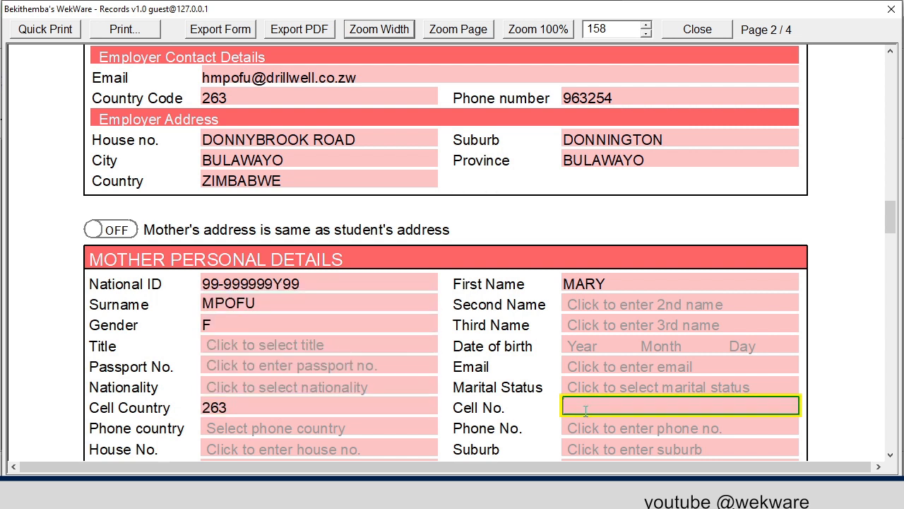
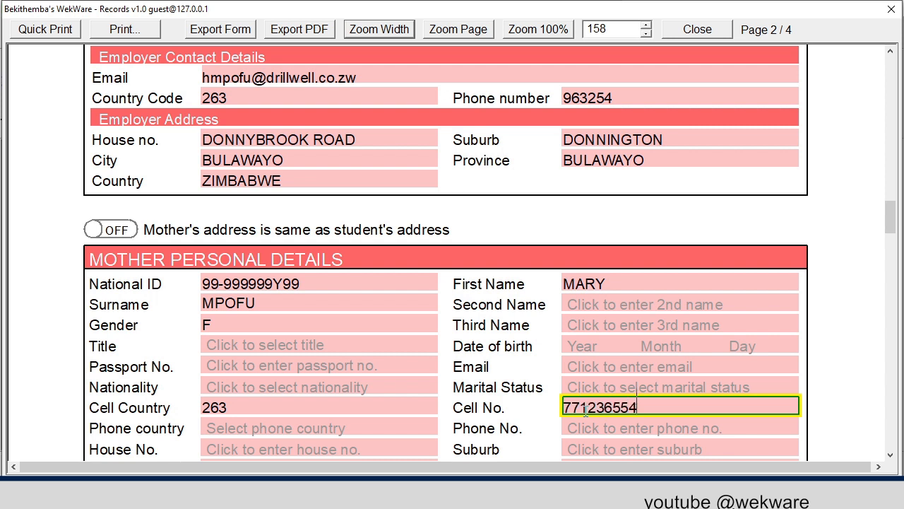
{"action": "key", "text": "Return"}
{"action": "scroll", "coordinate": [533, 406], "scroll_direction": "down", "scroll_amount": 2}
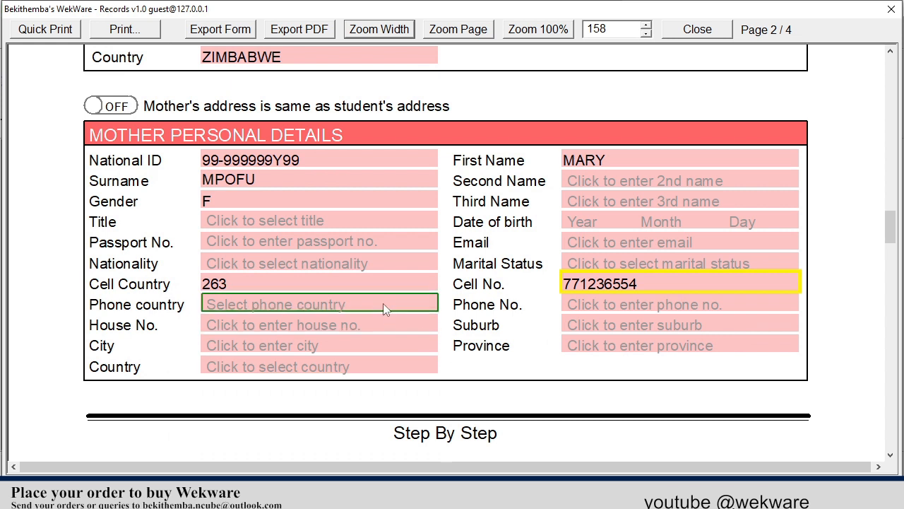
- Turn on 'Mother's address is same as student's address'
{"action": "left_click", "coordinate": [113, 106]}
{"action": "scroll", "coordinate": [336, 222], "scroll_direction": "down", "scroll_amount": 6}
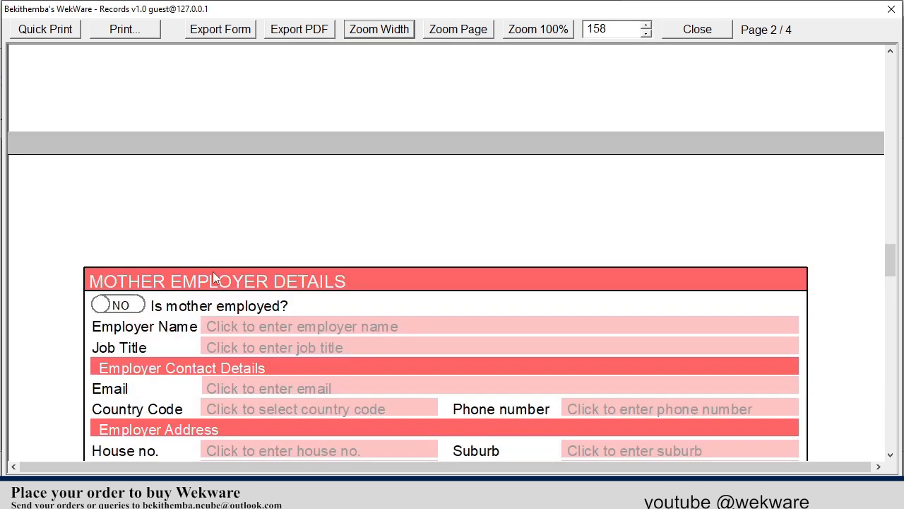
{"action": "scroll", "coordinate": [213, 272], "scroll_direction": "down", "scroll_amount": 3}
- Leave 'Is mother employed?' at NO after briefly switching it to YES
{"action": "left_click", "coordinate": [129, 122]}
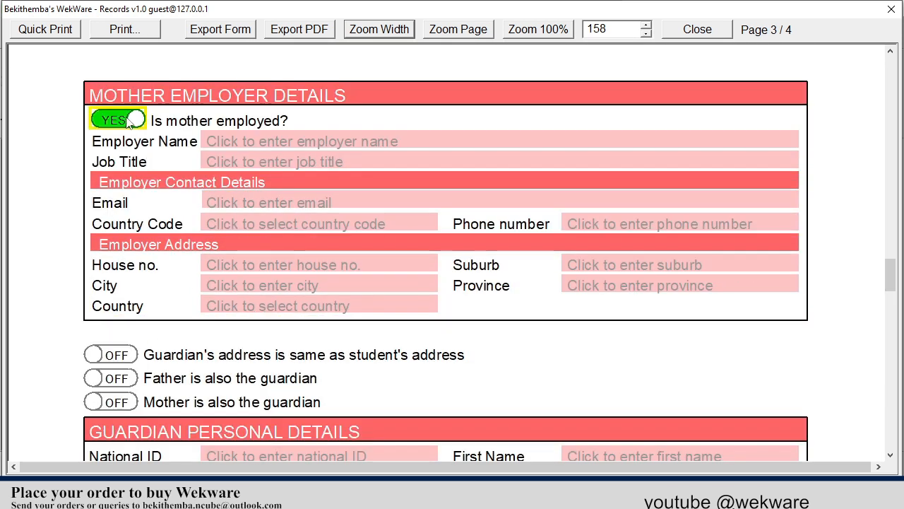
{"action": "left_click", "coordinate": [129, 121]}
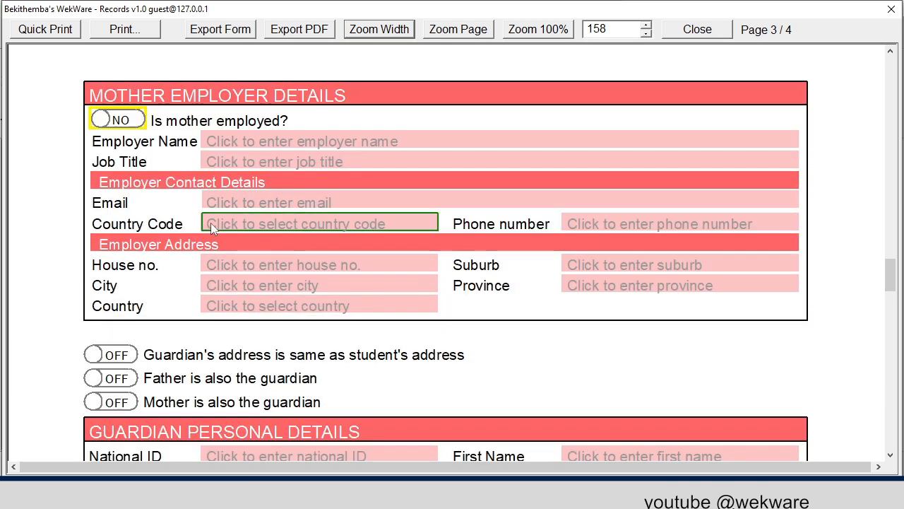
{"action": "scroll", "coordinate": [213, 226], "scroll_direction": "down", "scroll_amount": 1}
{"action": "scroll", "coordinate": [219, 292], "scroll_direction": "down", "scroll_amount": 1}
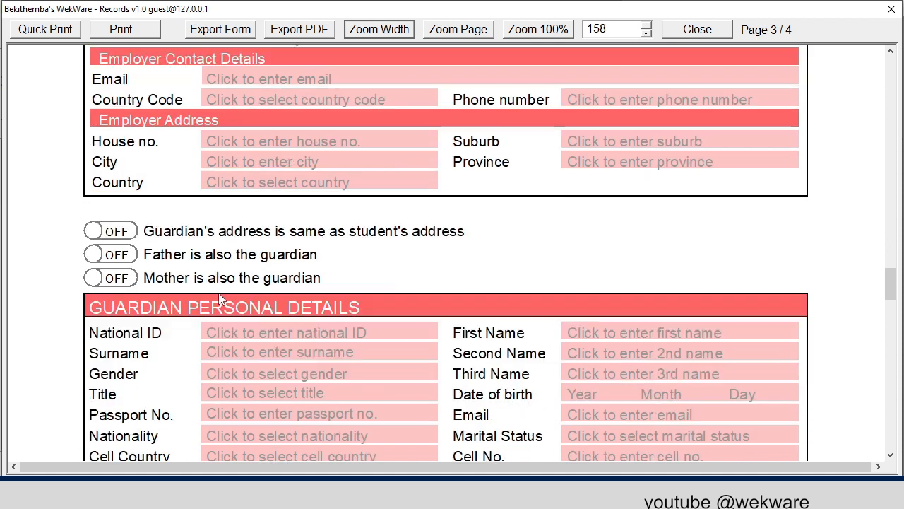
{"action": "scroll", "coordinate": [219, 292], "scroll_direction": "down", "scroll_amount": 2}
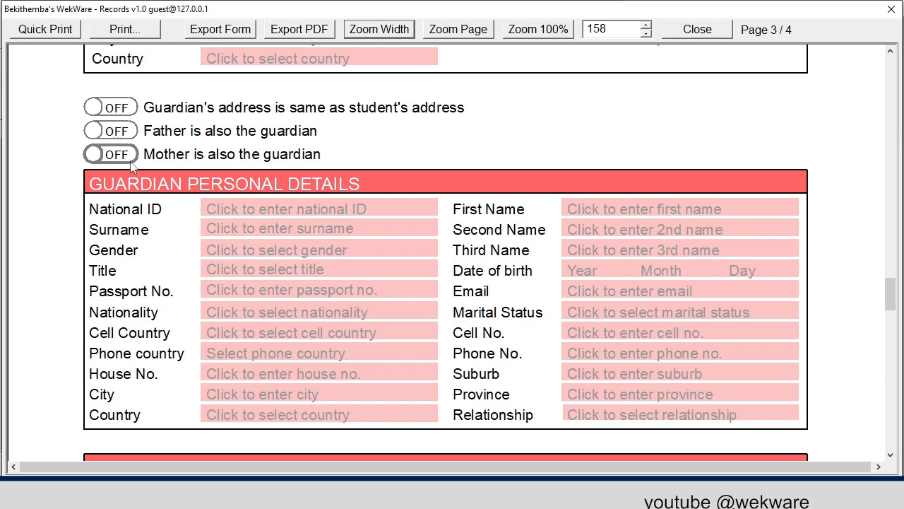
- Switch on 'Father is also the guardian' and check that his DRILLWELL employer details filled in
{"action": "scroll", "coordinate": [185, 207], "scroll_direction": "down", "scroll_amount": 5}
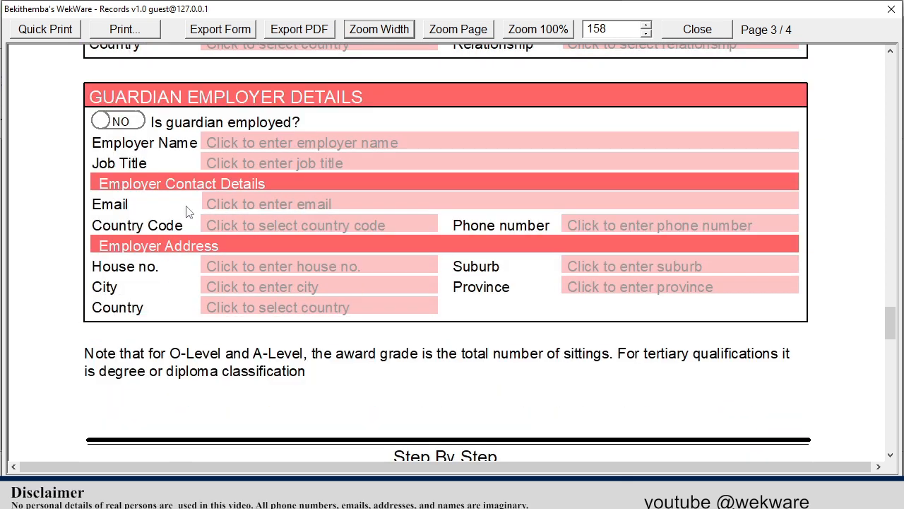
{"action": "scroll", "coordinate": [304, 179], "scroll_direction": "up", "scroll_amount": 1}
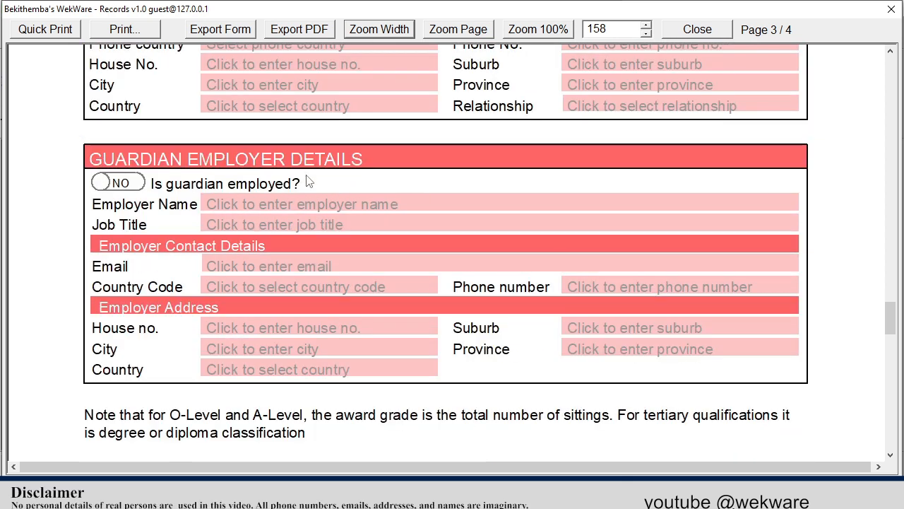
{"action": "scroll", "coordinate": [305, 180], "scroll_direction": "up", "scroll_amount": 4}
{"action": "scroll", "coordinate": [306, 172], "scroll_direction": "down", "scroll_amount": 4}
{"action": "scroll", "coordinate": [308, 168], "scroll_direction": "up", "scroll_amount": 5}
{"action": "scroll", "coordinate": [308, 169], "scroll_direction": "up", "scroll_amount": 1}
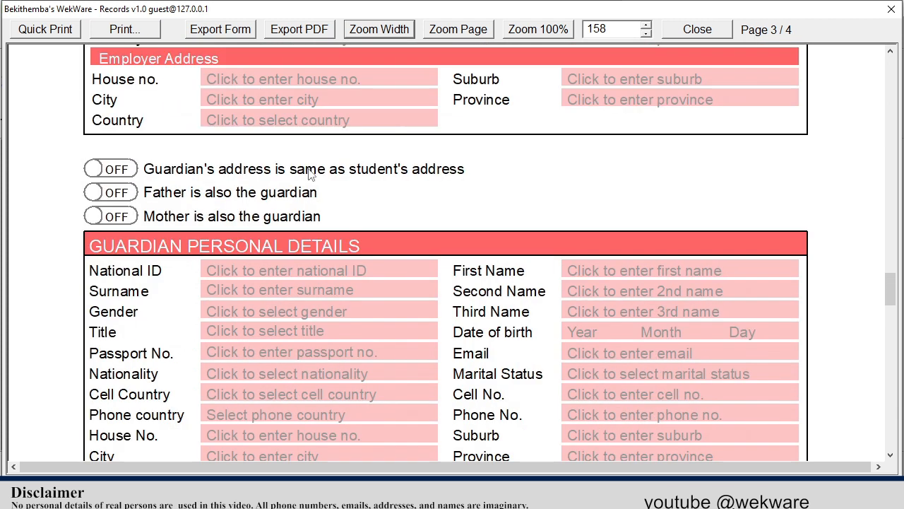
{"action": "left_click", "coordinate": [111, 192]}
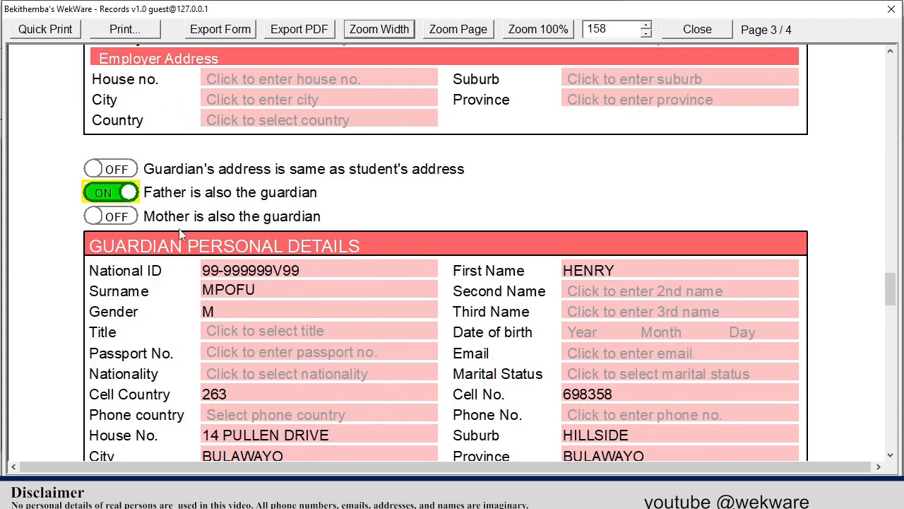
{"action": "scroll", "coordinate": [272, 235], "scroll_direction": "down", "scroll_amount": 4}
{"action": "scroll", "coordinate": [349, 130], "scroll_direction": "up", "scroll_amount": 2}
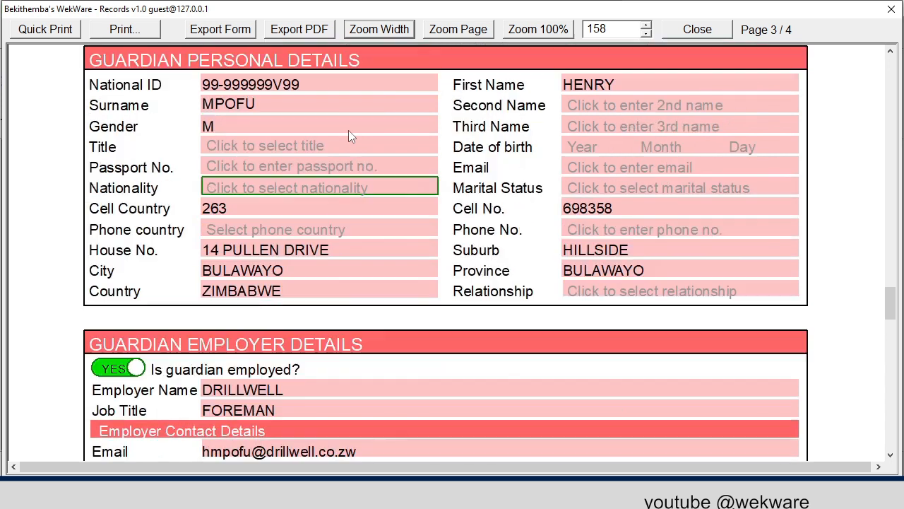
{"action": "scroll", "coordinate": [347, 135], "scroll_direction": "down", "scroll_amount": 4}
{"action": "scroll", "coordinate": [344, 185], "scroll_direction": "down", "scroll_amount": 2}
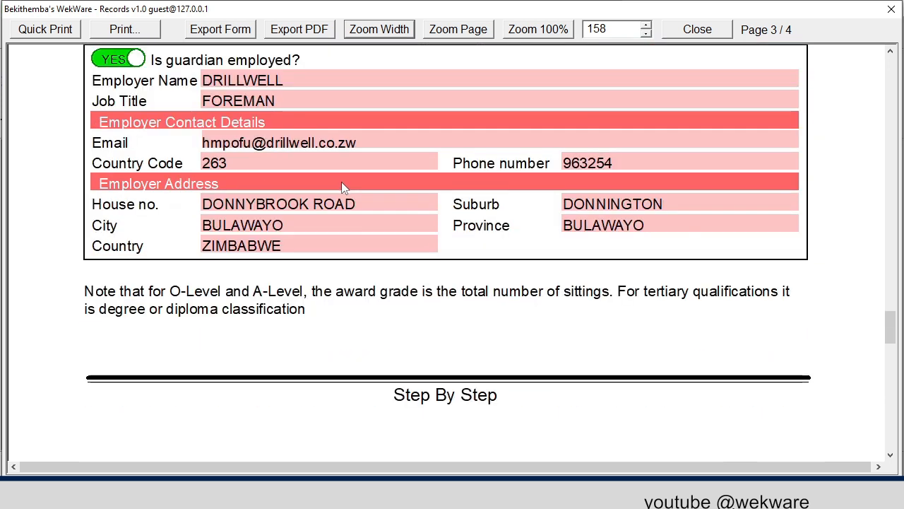
{"action": "scroll", "coordinate": [341, 182], "scroll_direction": "up", "scroll_amount": 1}
{"action": "scroll", "coordinate": [346, 184], "scroll_direction": "down", "scroll_amount": 7}
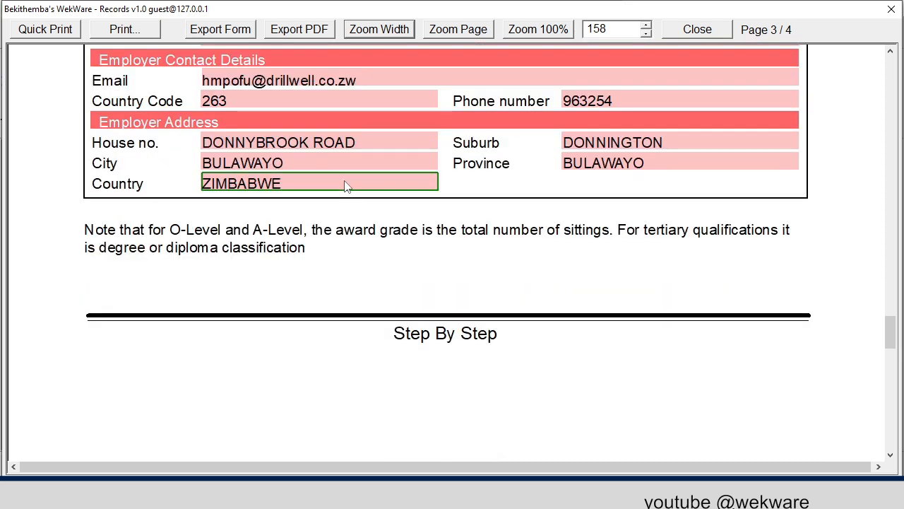
{"action": "scroll", "coordinate": [338, 180], "scroll_direction": "down", "scroll_amount": 2}
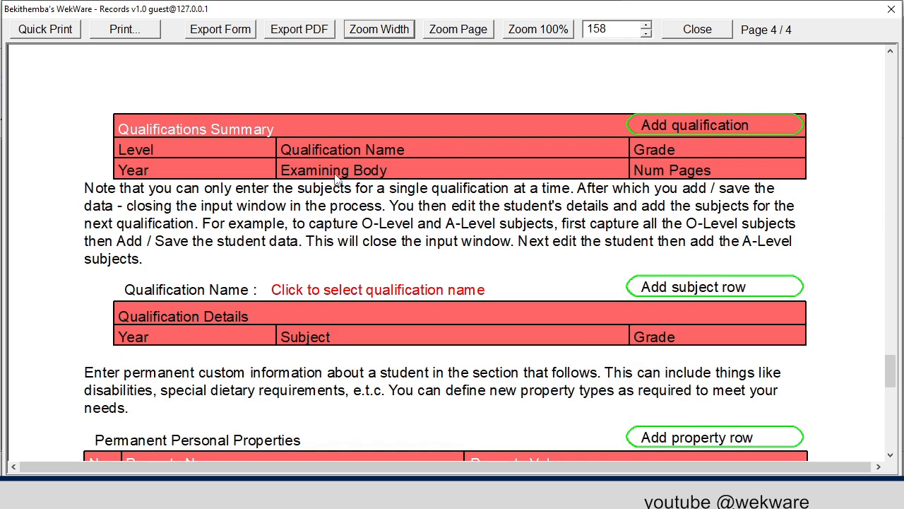
{"action": "scroll", "coordinate": [325, 296], "scroll_direction": "down", "scroll_amount": 3}
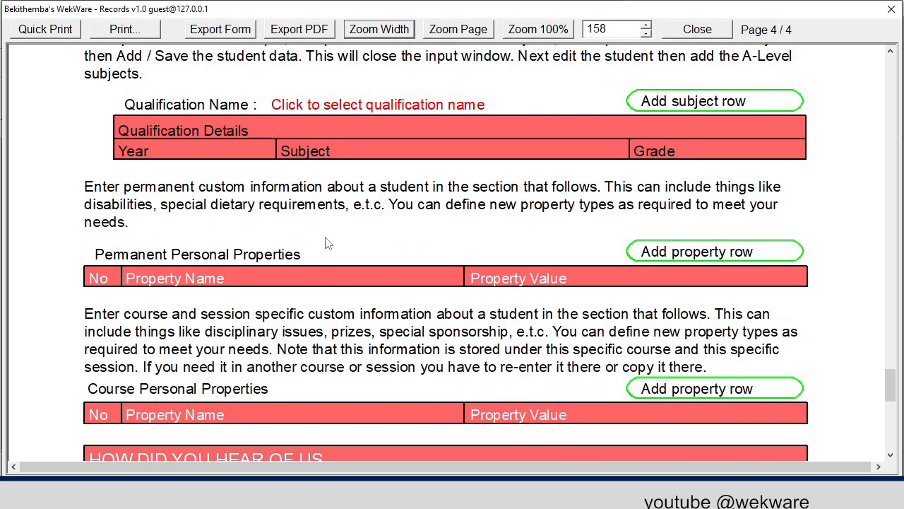
{"action": "scroll", "coordinate": [413, 230], "scroll_direction": "down", "scroll_amount": 2}
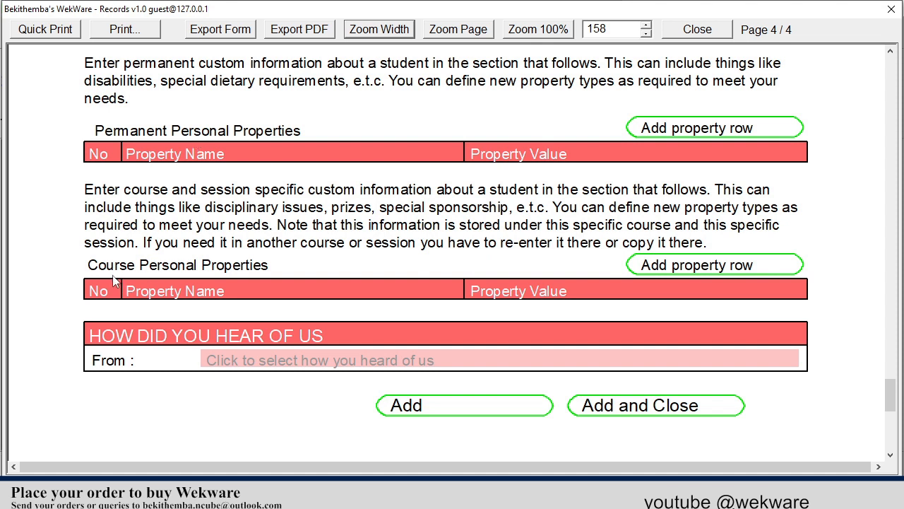
{"action": "scroll", "coordinate": [181, 290], "scroll_direction": "down", "scroll_amount": 1}
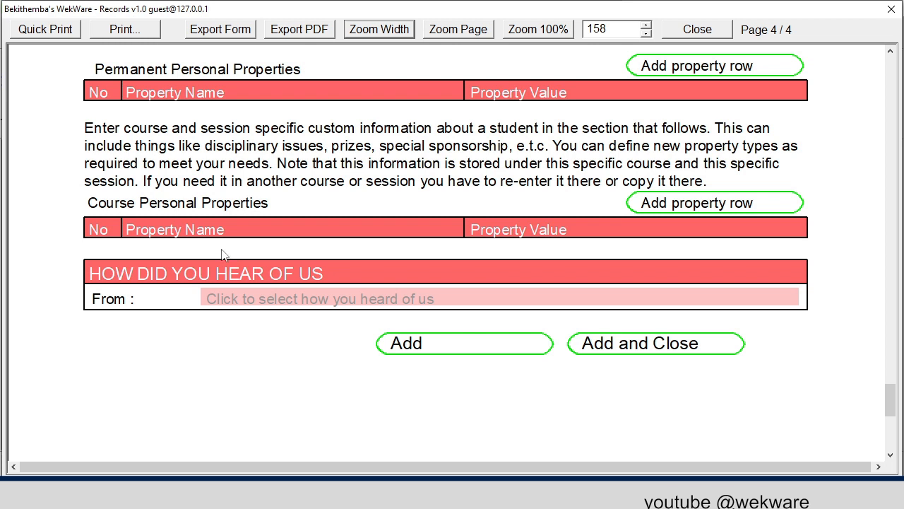
{"action": "scroll", "coordinate": [298, 250], "scroll_direction": "down", "scroll_amount": 6}
{"action": "scroll", "coordinate": [301, 250], "scroll_direction": "up", "scroll_amount": 4}
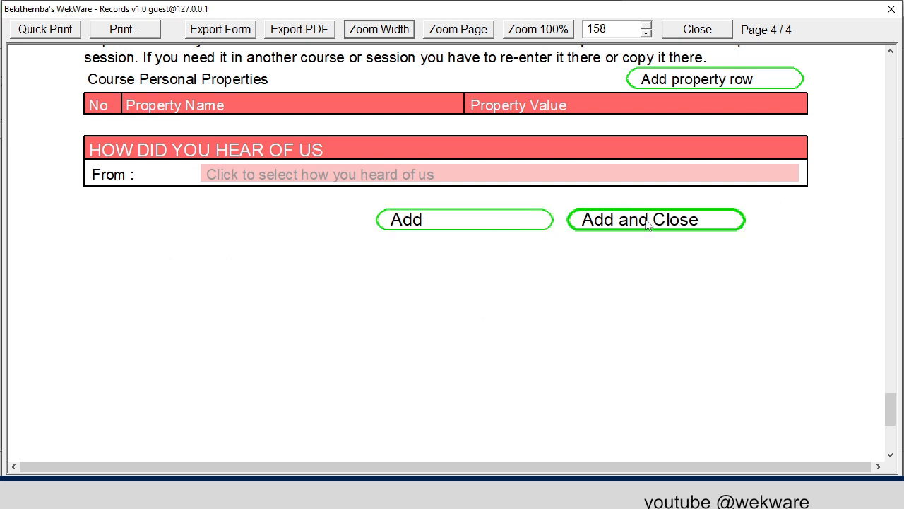
- Add the student record, close the form, and select her REGISTERED entry in ZERO GREEN
{"action": "left_click", "coordinate": [478, 225]}
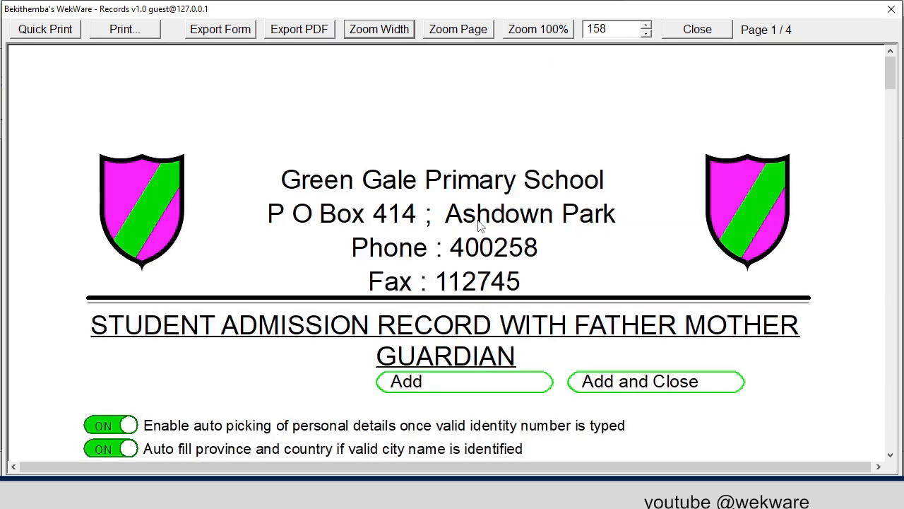
{"action": "left_click", "coordinate": [711, 32]}
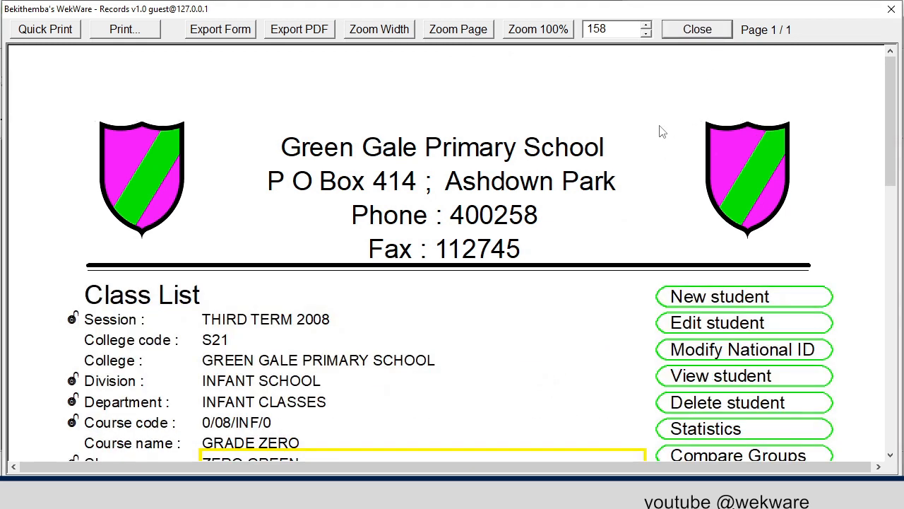
{"action": "scroll", "coordinate": [638, 151], "scroll_direction": "down", "scroll_amount": 5}
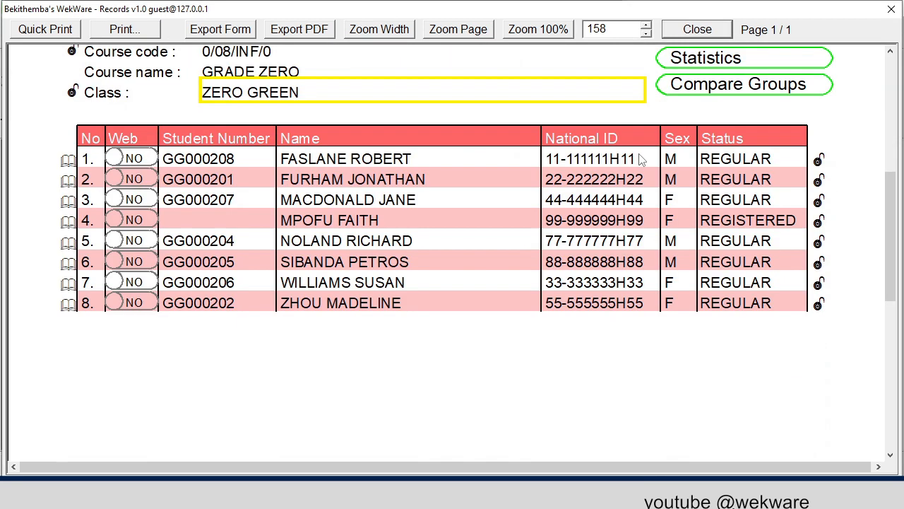
{"action": "left_click", "coordinate": [343, 219]}
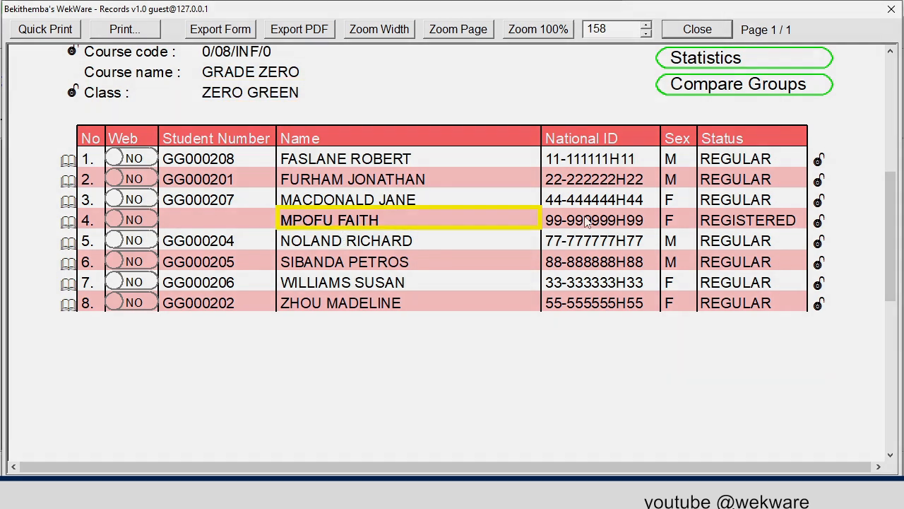